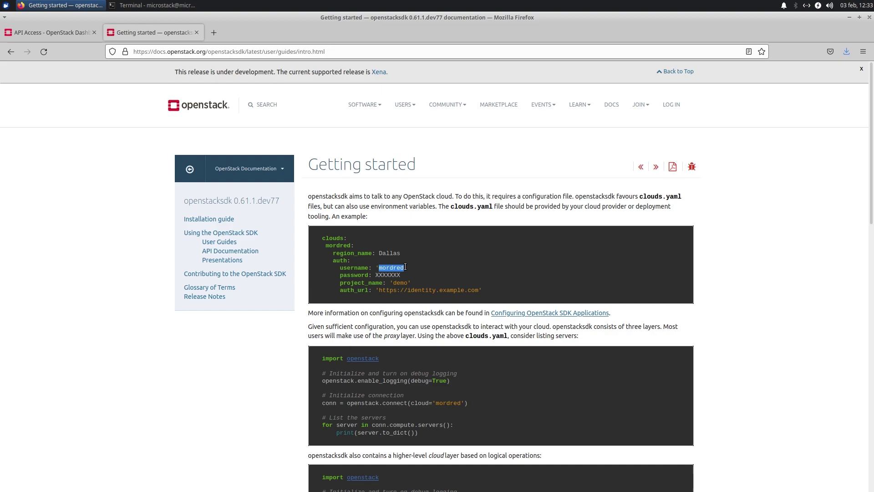
- Select the mordred cloud's settings in the example clouds.yaml block
{"action": "left_click_drag", "start_coordinate": [401, 275], "coordinate": [376, 275]}
{"action": "left_click_drag", "start_coordinate": [488, 293], "coordinate": [337, 242]}
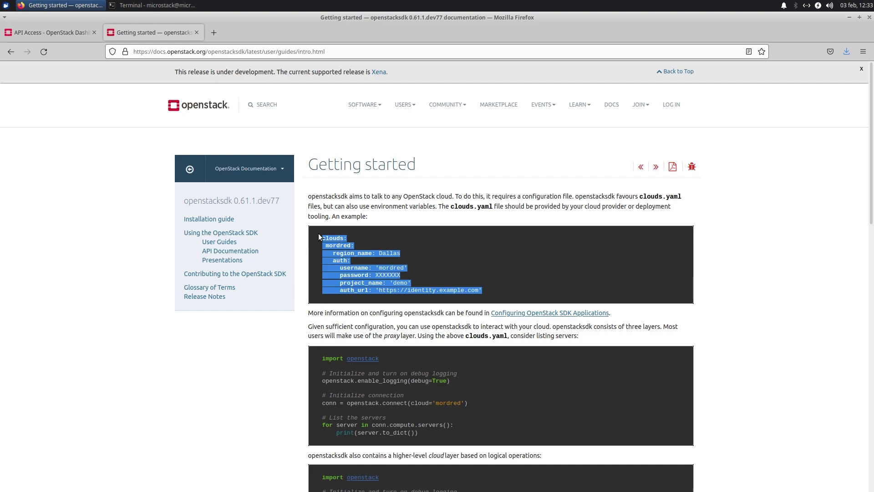
{"action": "left_click", "coordinate": [484, 291]}
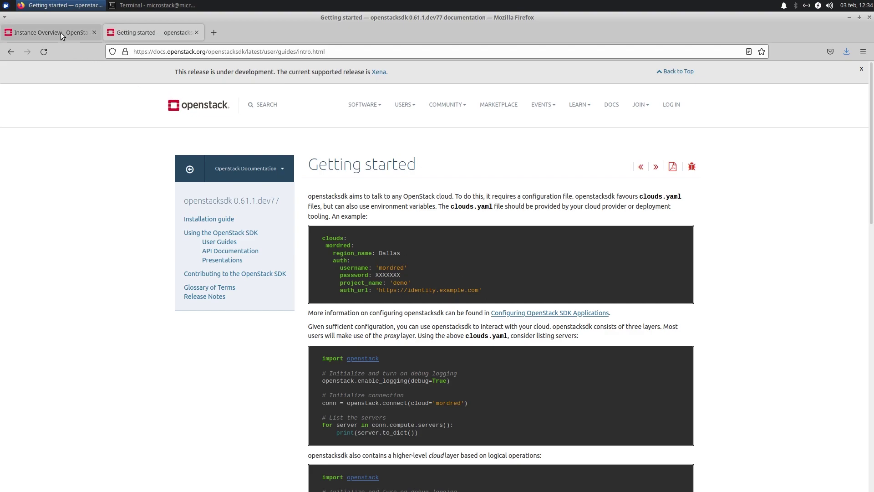
{"action": "left_click_drag", "start_coordinate": [487, 289], "coordinate": [323, 241]}
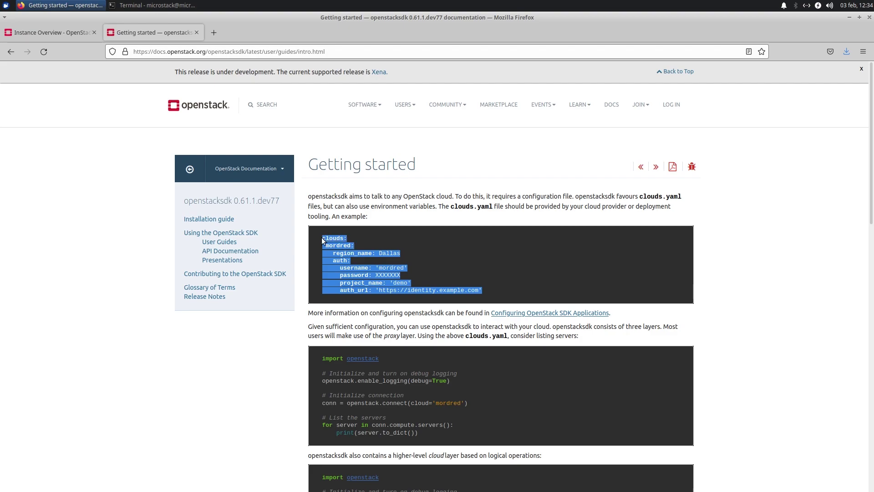
{"action": "left_click", "coordinate": [368, 262]}
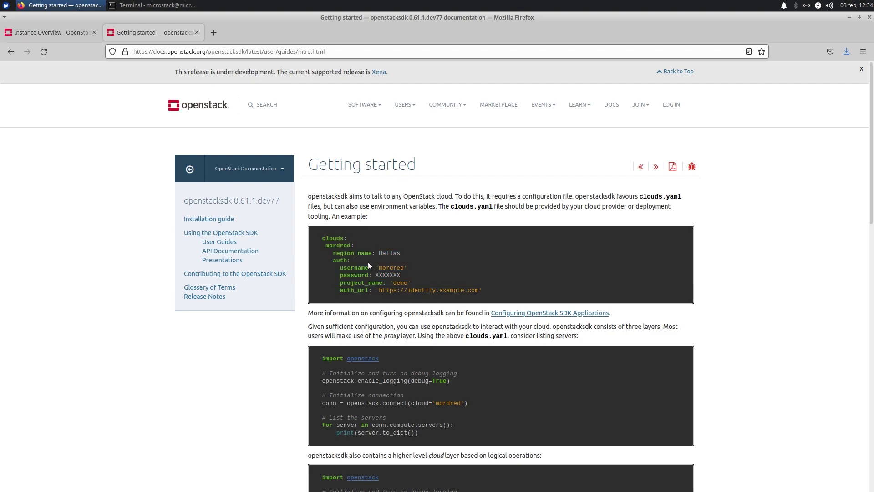
- Highlight the example username and password, then return to the project Overview page
{"action": "double_click", "coordinate": [402, 267]}
{"action": "double_click", "coordinate": [392, 275]}
{"action": "left_click", "coordinate": [403, 334]}
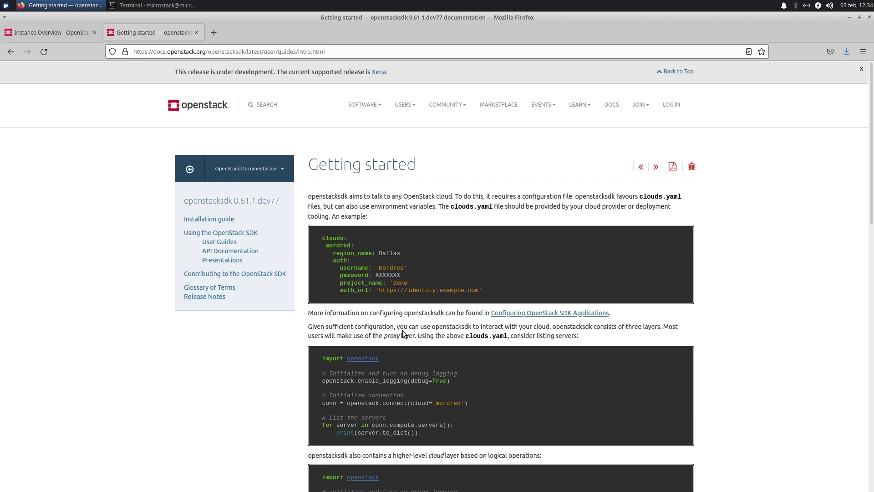
{"action": "left_click", "coordinate": [66, 35]}
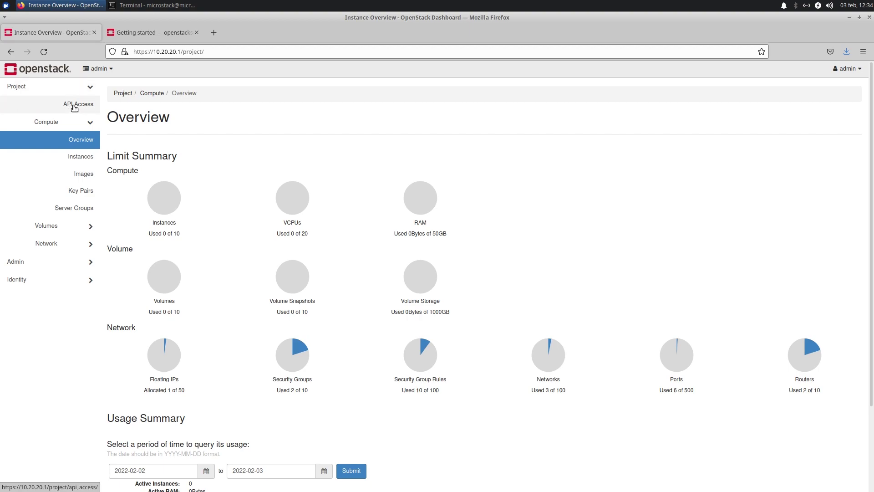
- From API Access, download the OpenStack clouds.yaml file and open it in Mousepad
{"action": "left_click", "coordinate": [74, 107]}
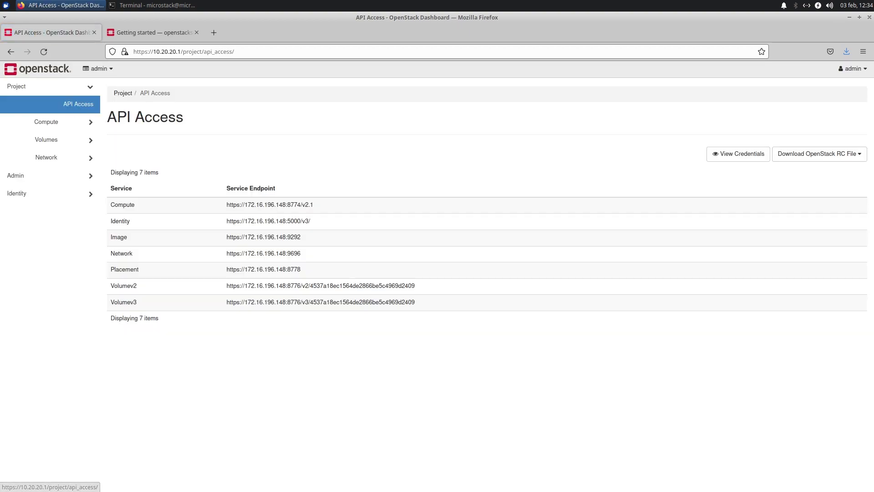
{"action": "left_click", "coordinate": [825, 153]}
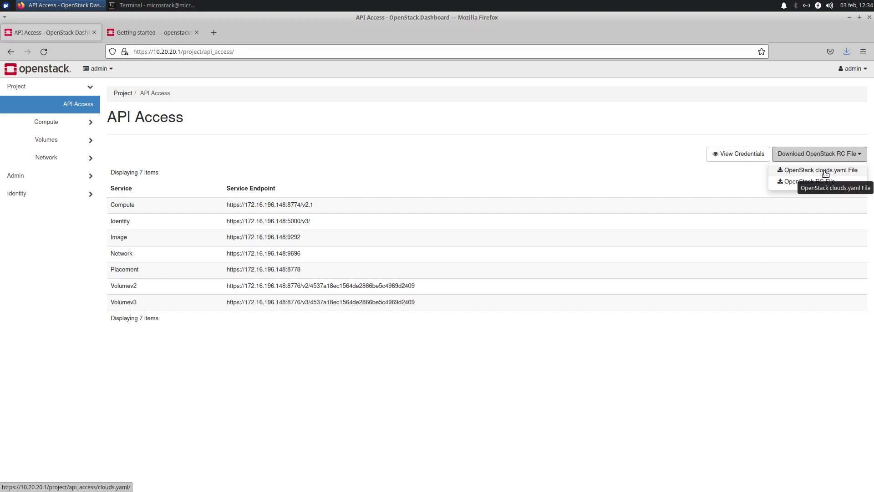
{"action": "left_click", "coordinate": [820, 169]}
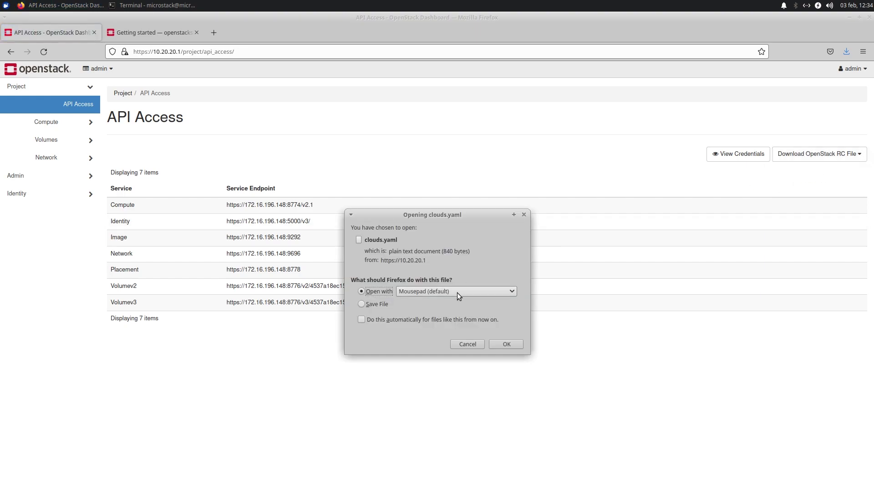
{"action": "left_click", "coordinate": [505, 344]}
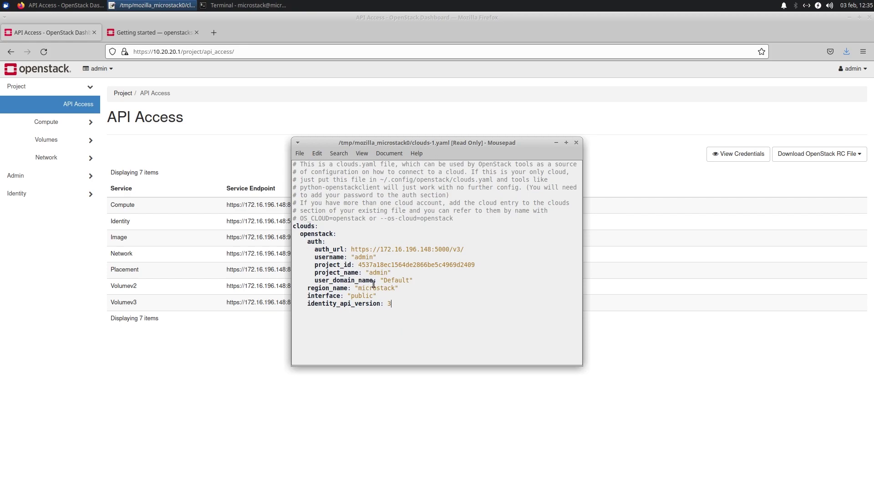
- Add a password line below the username in clouds-1.yaml, then close Mousepad
{"action": "left_click", "coordinate": [380, 257]}
{"action": "key", "text": "Return"}
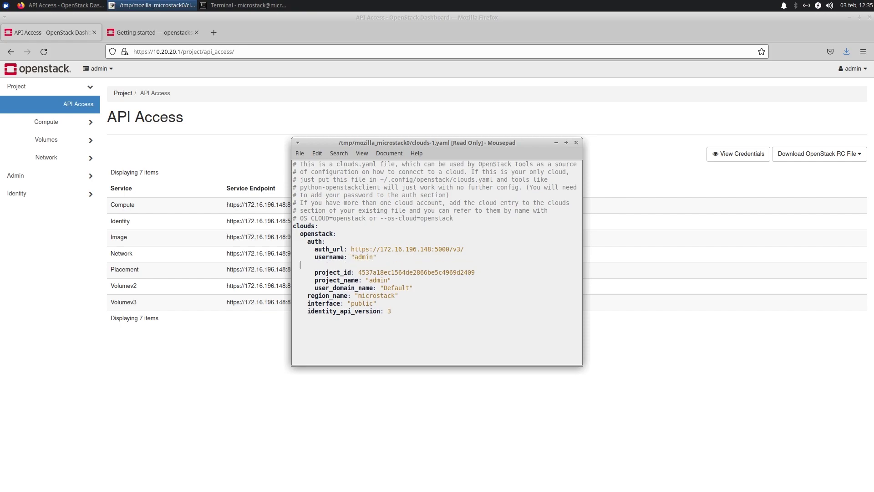
{"action": "type", "text": "password: "}
{"action": "type", "text": "\"pass"}
{"action": "left_click_drag", "start_coordinate": [431, 313], "coordinate": [293, 226]}
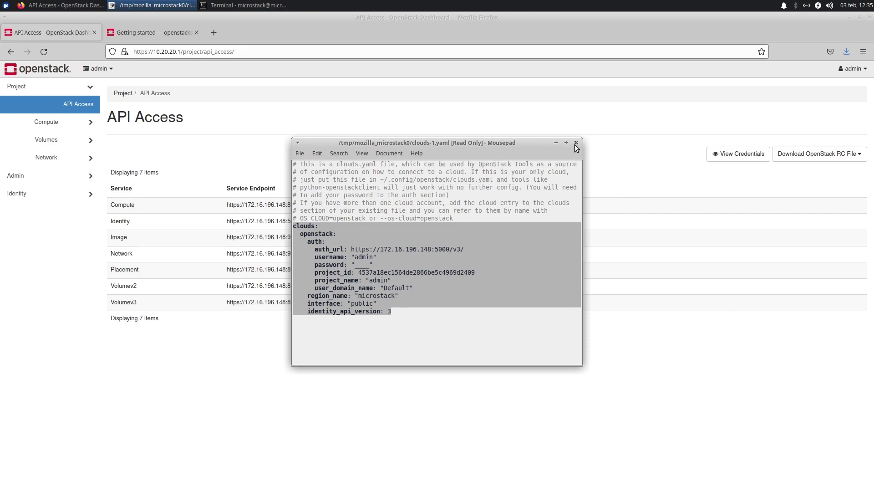
{"action": "left_click", "coordinate": [576, 143]}
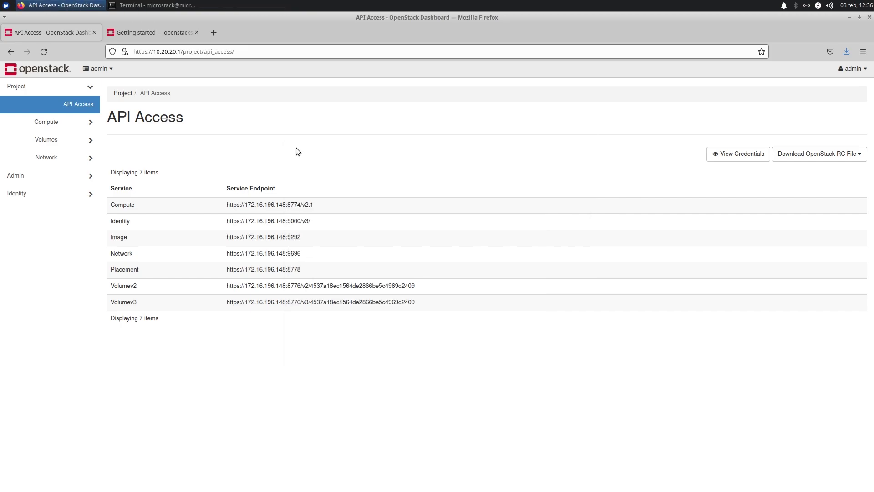
- Go to Identity > Users > Application Credentials and start a new application credential
{"action": "left_click", "coordinate": [71, 200]}
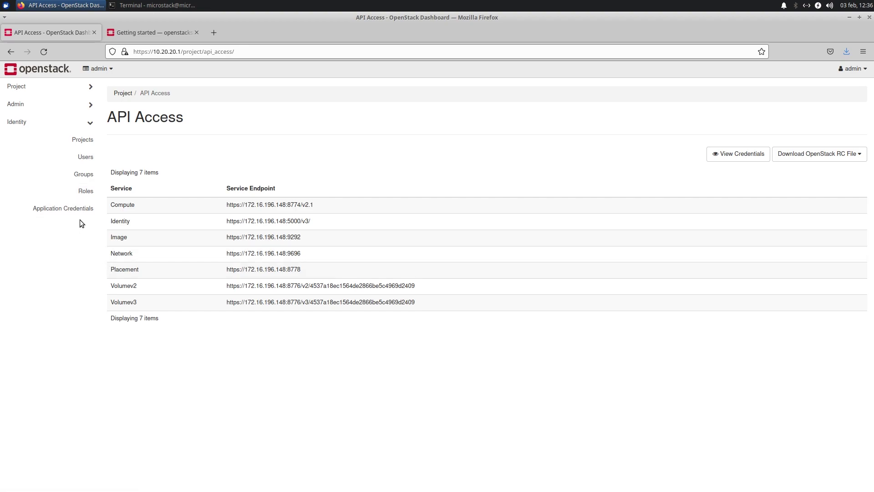
{"action": "left_click", "coordinate": [79, 158]}
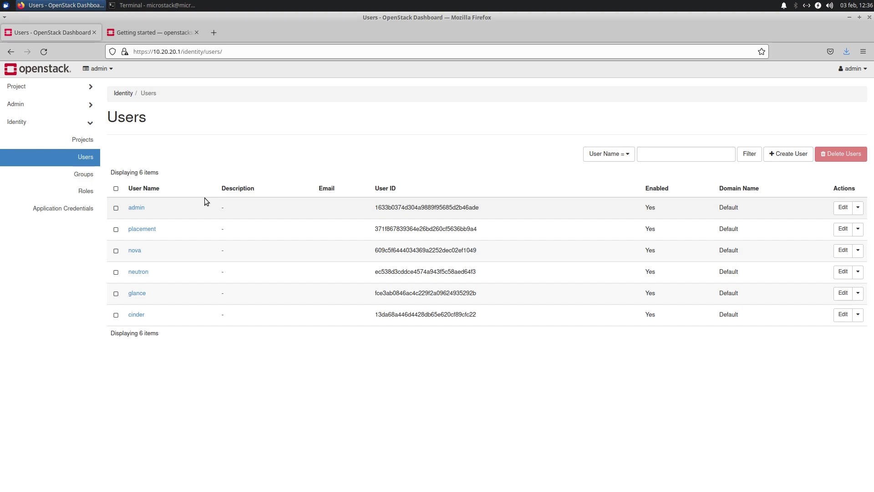
{"action": "left_click", "coordinate": [60, 210]}
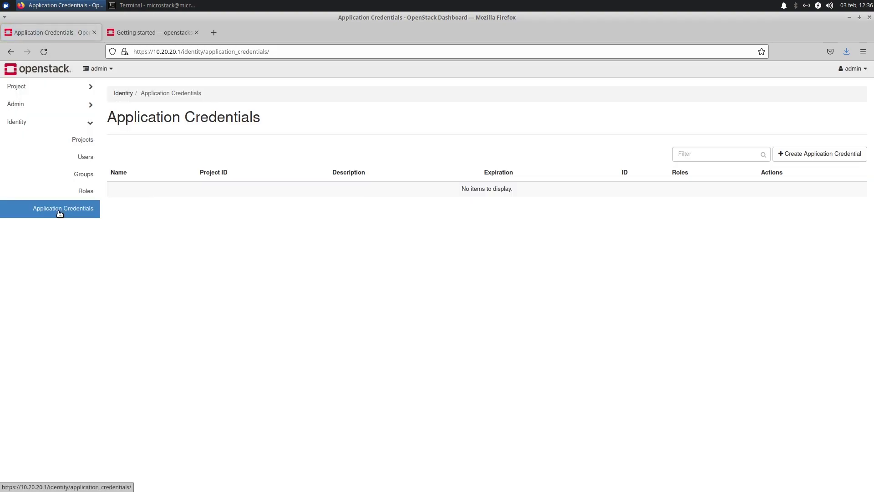
{"action": "left_click", "coordinate": [810, 157]}
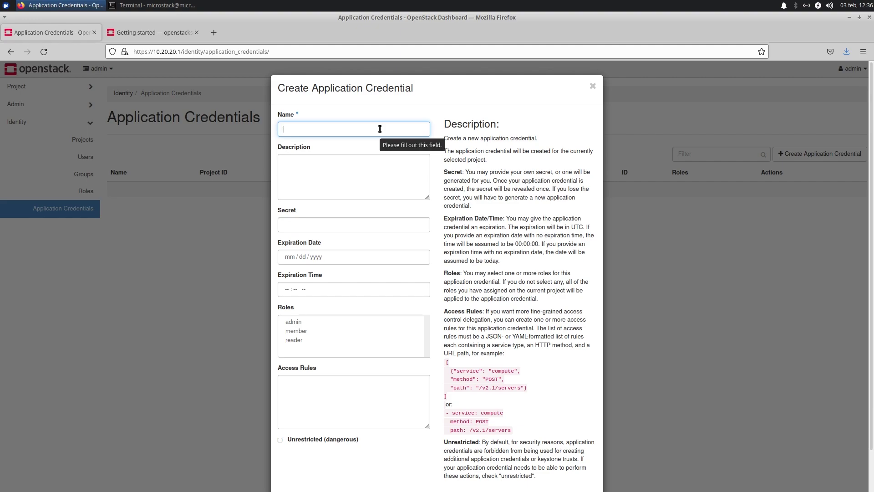
- Enter the name MyScript and the description 'Script för att skapa instanser i molnet.'
{"action": "left_click", "coordinate": [363, 128]}
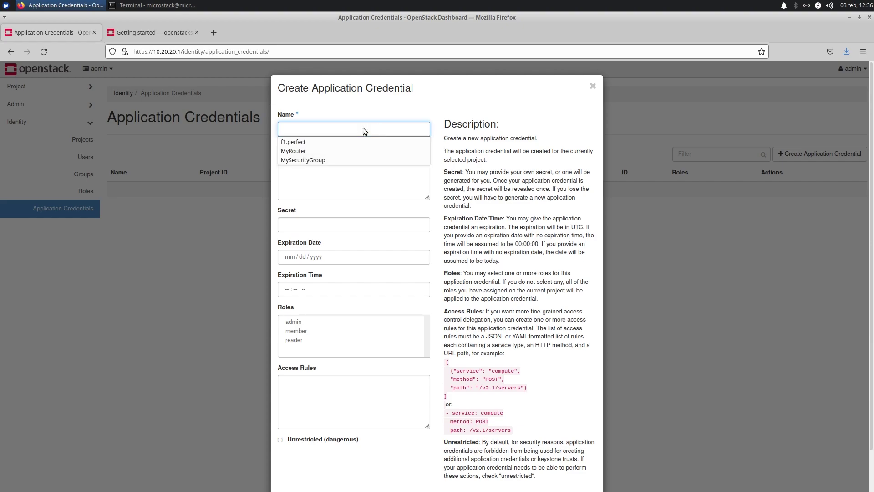
{"action": "type", "text": "MyS"}
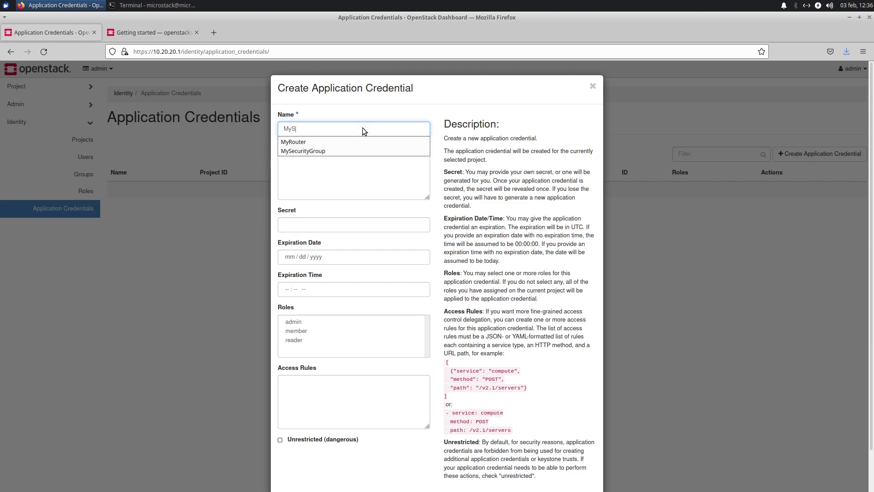
{"action": "type", "text": "cript"}
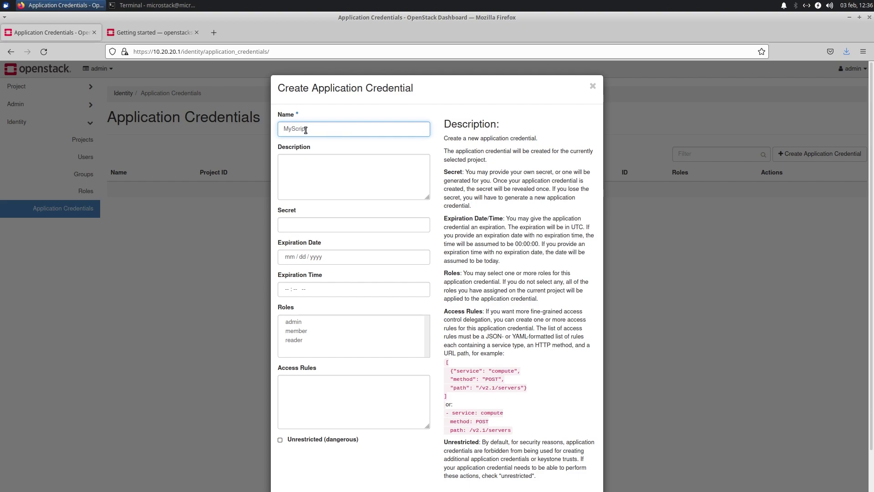
{"action": "left_click", "coordinate": [310, 171]}
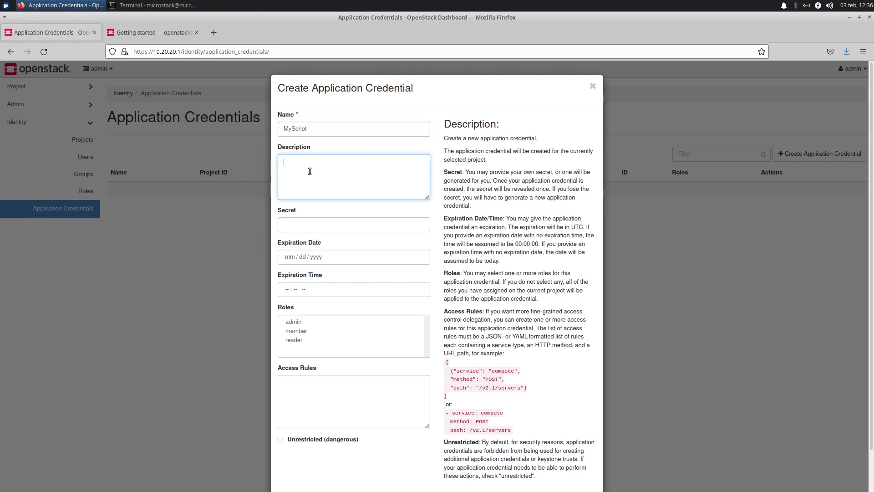
{"action": "type", "text": "Script för att skapa instanser i mol"}
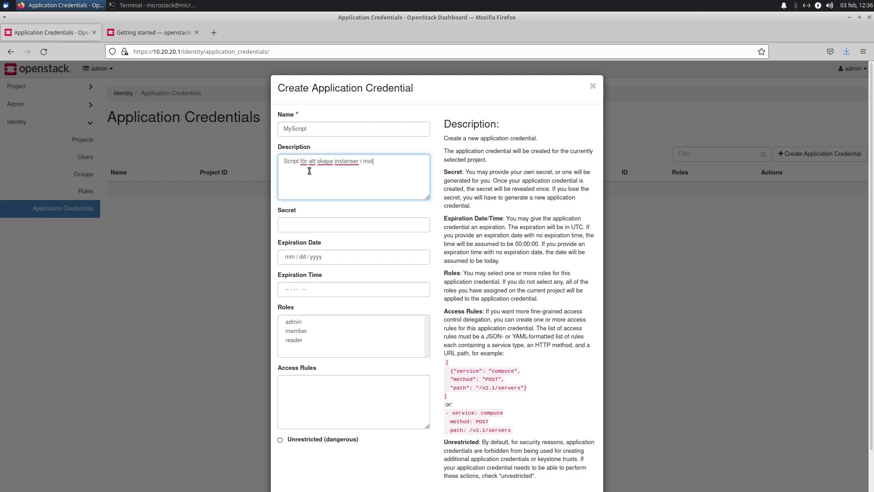
{"action": "type", "text": "net."}
{"action": "left_click_drag", "start_coordinate": [452, 397], "coordinate": [447, 362]}
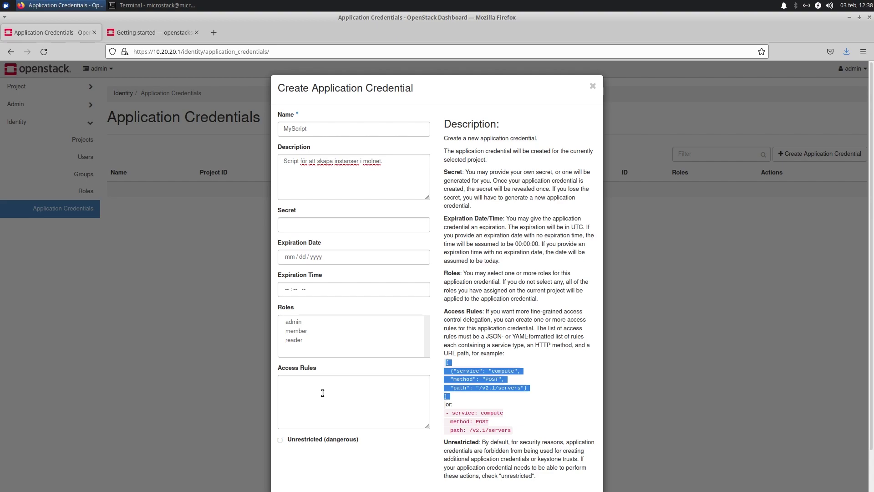
{"action": "left_click", "coordinate": [474, 385]}
{"action": "left_click_drag", "start_coordinate": [524, 387], "coordinate": [455, 372]}
{"action": "left_click", "coordinate": [350, 393]}
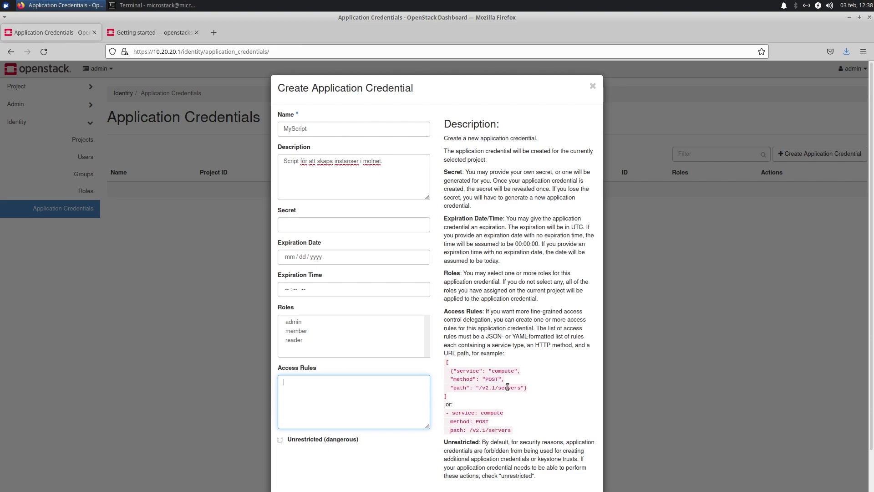
{"action": "scroll", "coordinate": [507, 386], "scroll_direction": "down", "scroll_amount": 2}
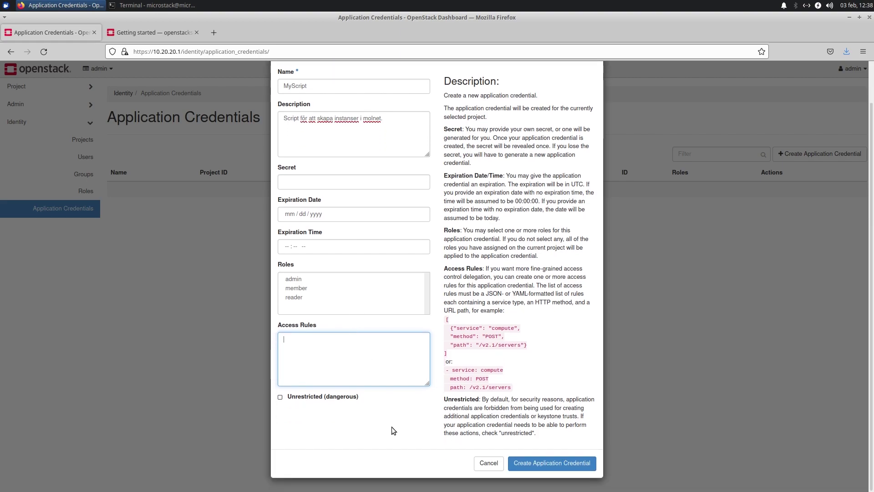
- Create the MyScript application credential and inspect its generated secret
{"action": "left_click", "coordinate": [550, 465]}
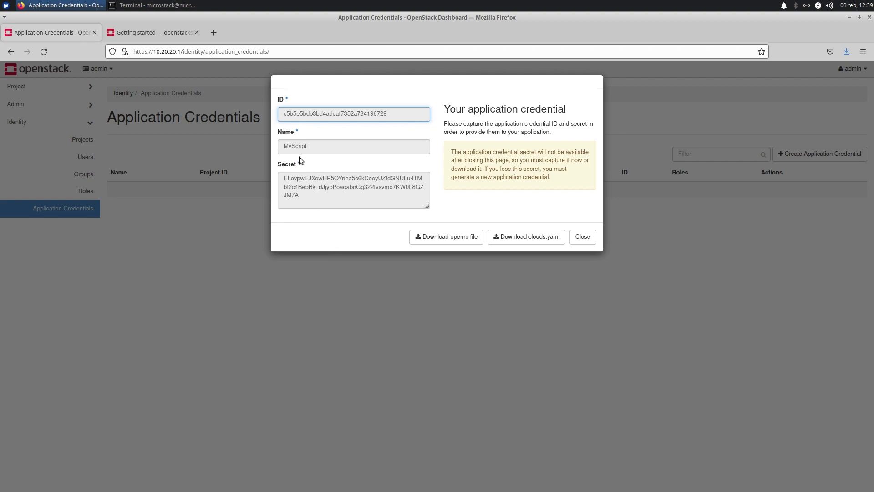
{"action": "left_click", "coordinate": [292, 189]}
{"action": "double_click", "coordinate": [292, 189]}
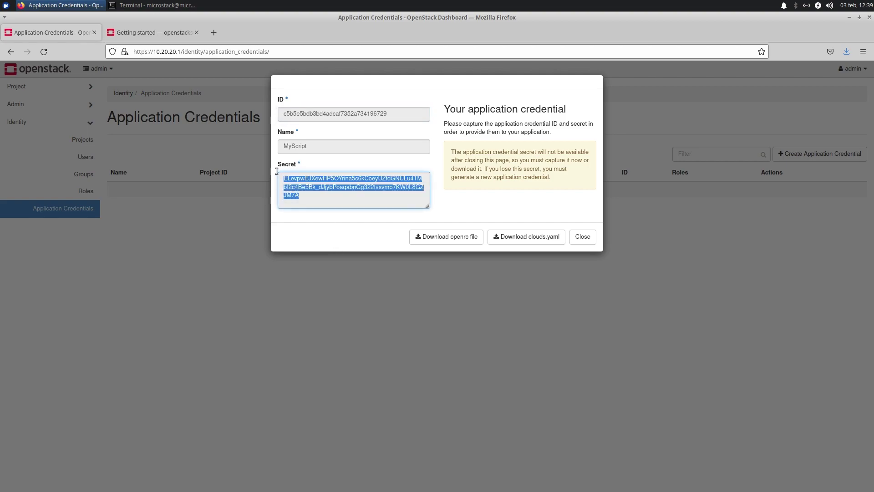
{"action": "double_click", "coordinate": [312, 146]}
{"action": "double_click", "coordinate": [339, 207]}
{"action": "left_click", "coordinate": [327, 199]}
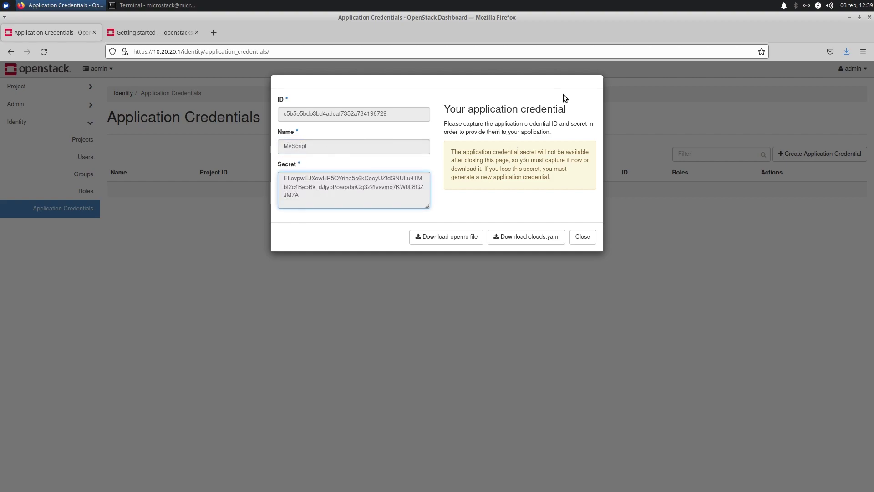
{"action": "left_click_drag", "start_coordinate": [566, 108], "coordinate": [469, 108]}
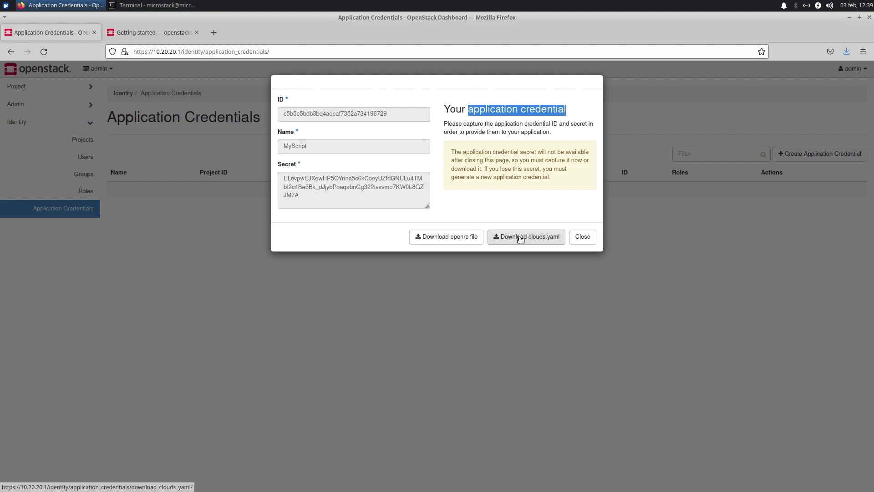
- Save the credential's clouds.yaml to disk and confirm it in Firefox's downloads list
{"action": "left_click", "coordinate": [520, 238]}
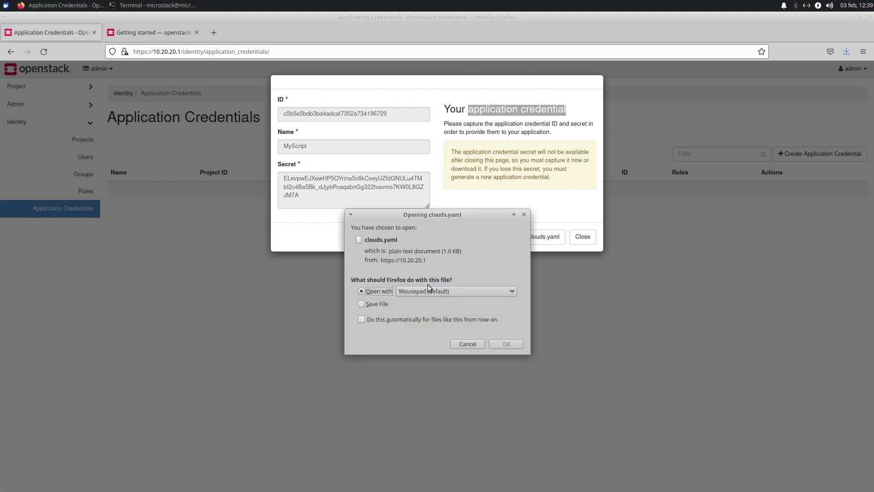
{"action": "left_click", "coordinate": [367, 304]}
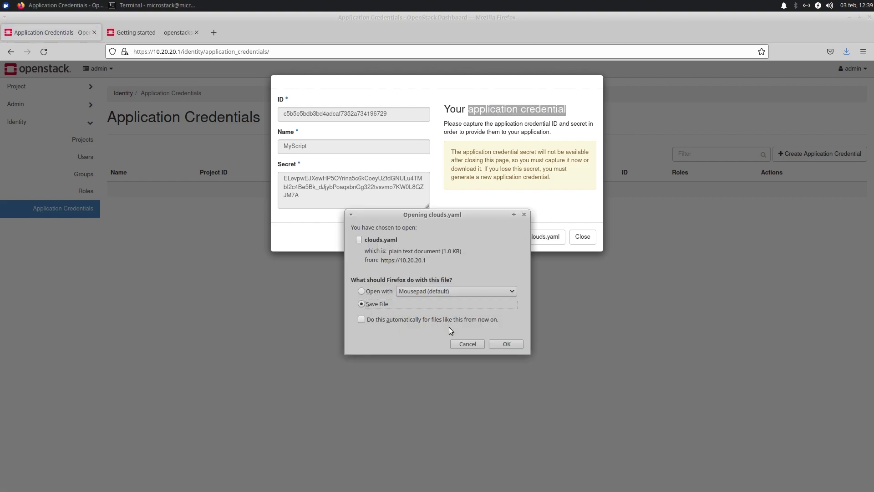
{"action": "left_click", "coordinate": [506, 344]}
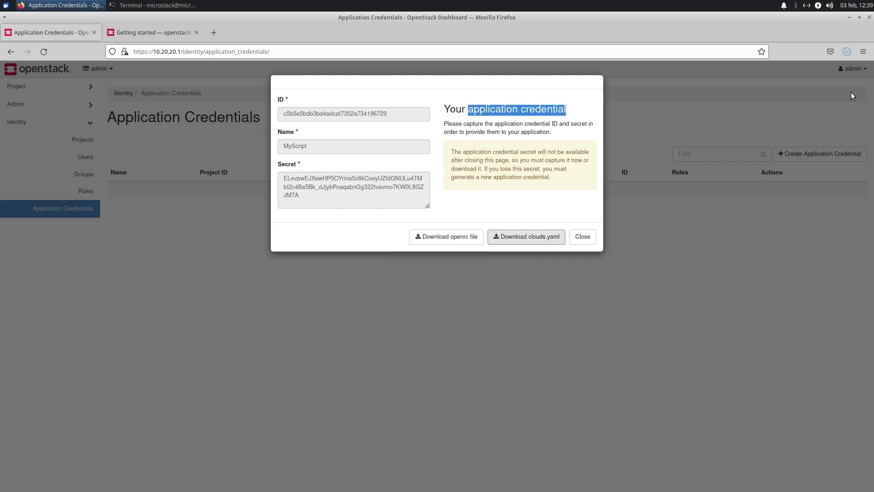
{"action": "left_click", "coordinate": [846, 53]}
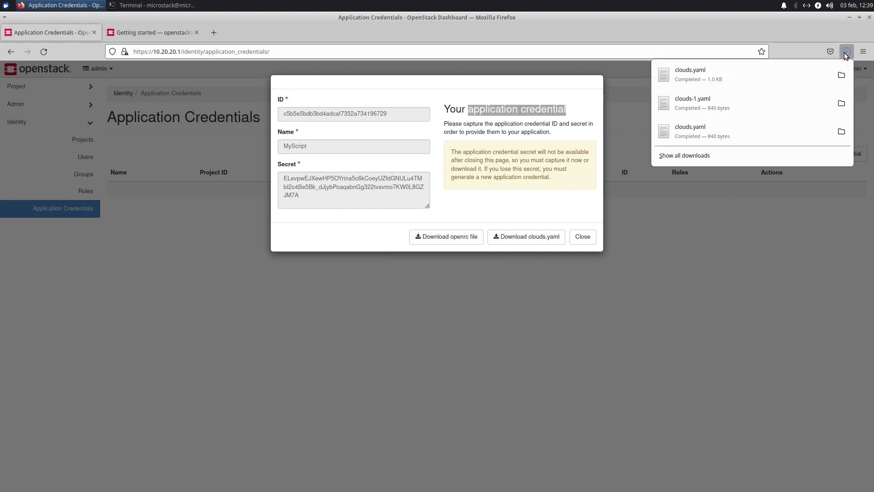
{"action": "left_click", "coordinate": [717, 277]}
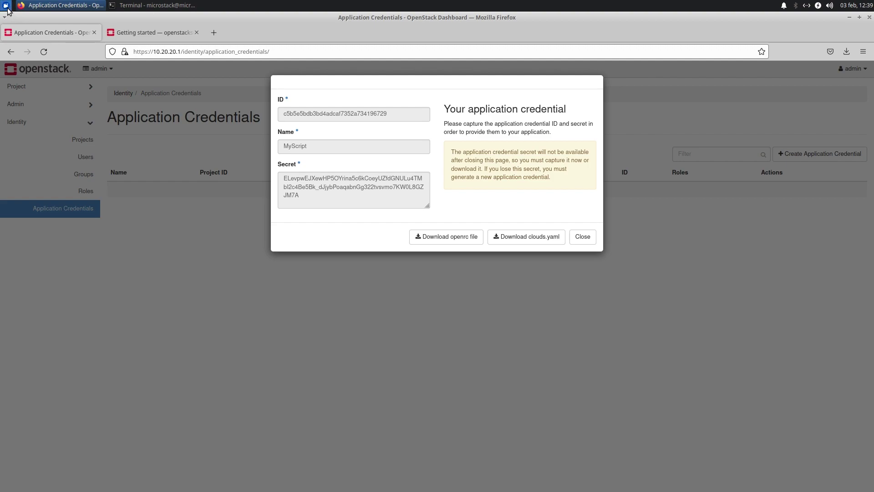
{"action": "left_click", "coordinate": [6, 5]}
- In File Manager's Downloads folder, open clouds.yaml with Mousepad
{"action": "left_click", "coordinate": [83, 62]}
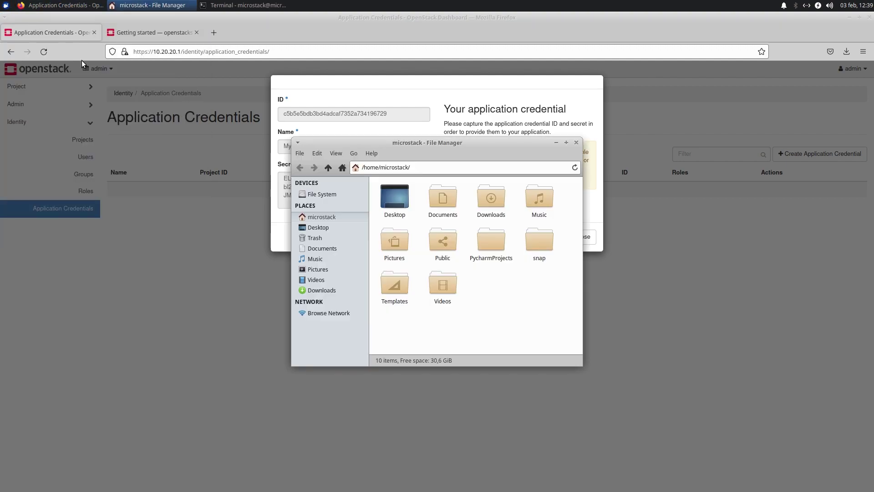
{"action": "double_click", "coordinate": [496, 207]}
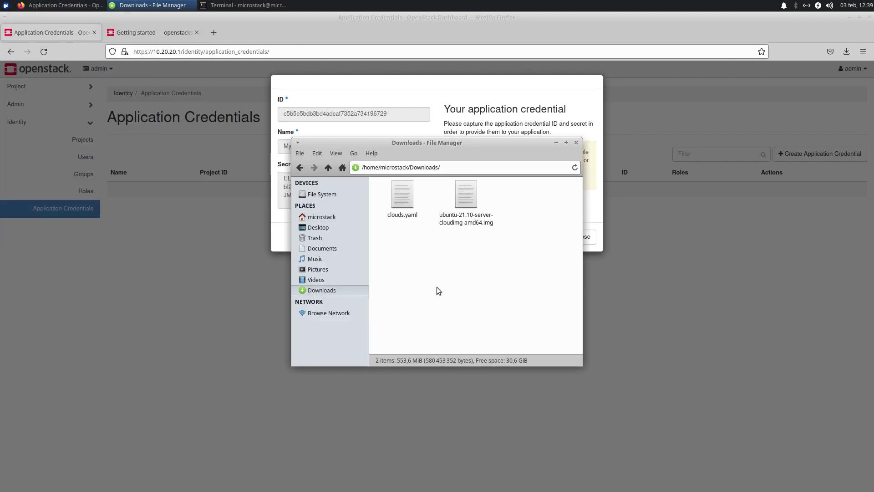
{"action": "left_click", "coordinate": [402, 197]}
{"action": "right_click", "coordinate": [401, 196]}
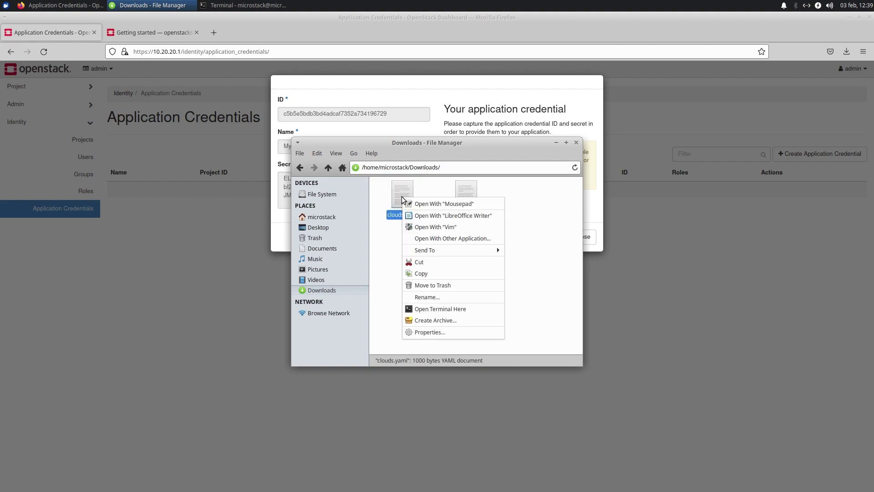
{"action": "left_click", "coordinate": [427, 203]}
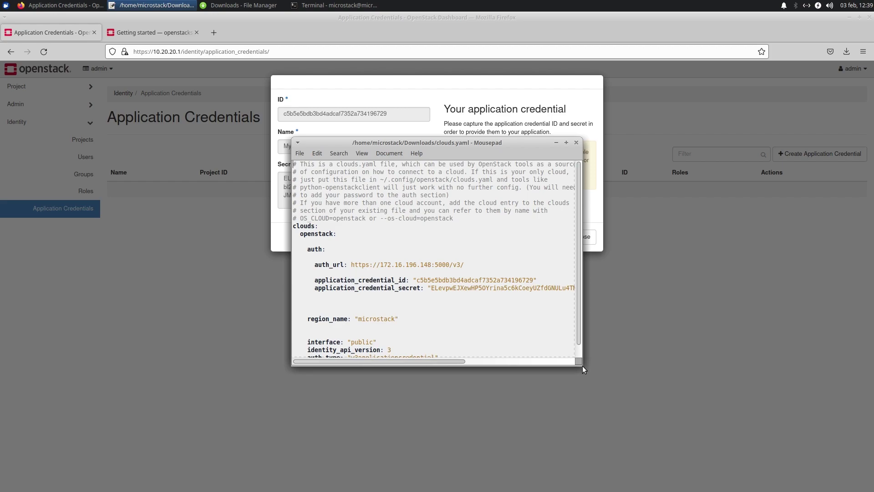
- Reposition Mousepad, close File Manager, and make the editor tall enough for the whole file
{"action": "left_click_drag", "start_coordinate": [476, 144], "coordinate": [620, 106]}
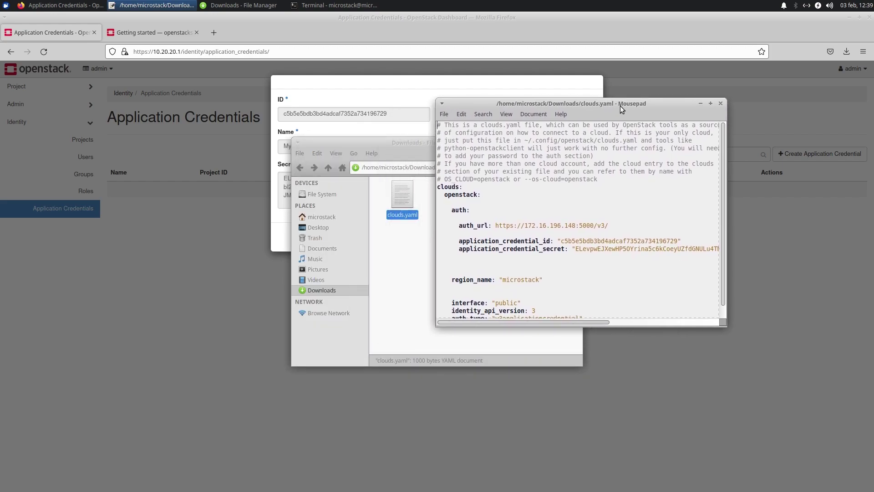
{"action": "left_click", "coordinate": [369, 146]}
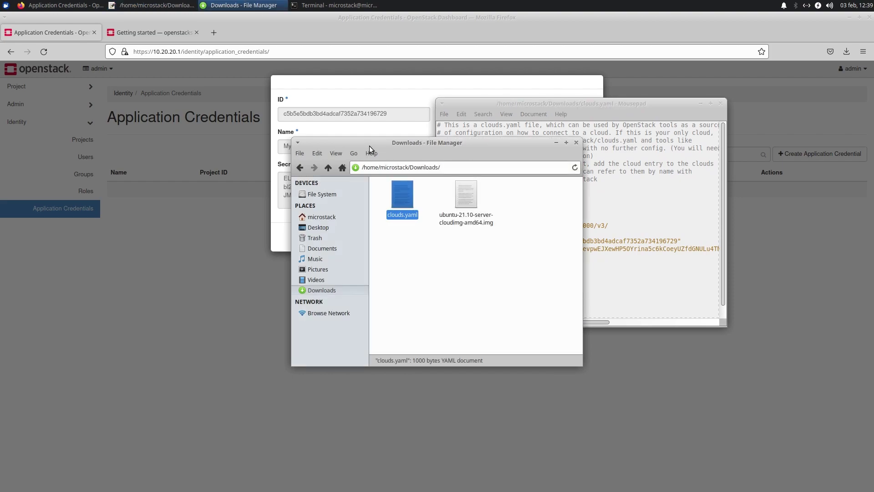
{"action": "left_click", "coordinate": [576, 142]}
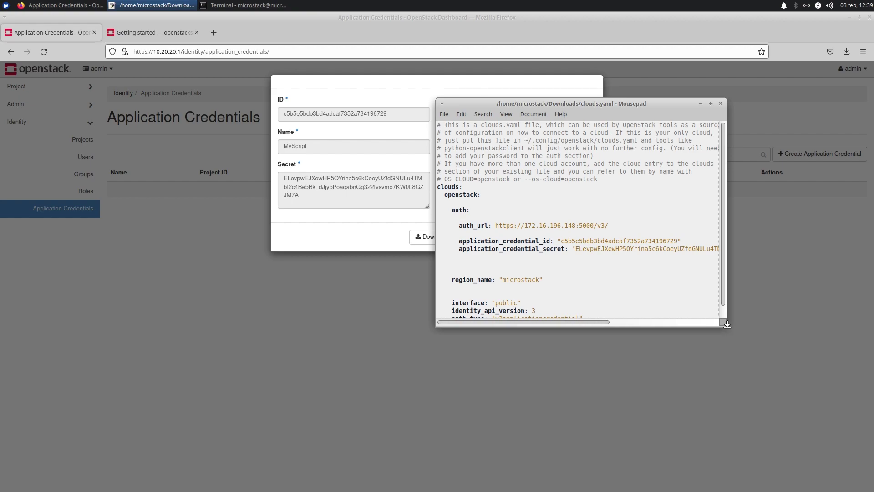
{"action": "left_click_drag", "start_coordinate": [727, 324], "coordinate": [728, 438]}
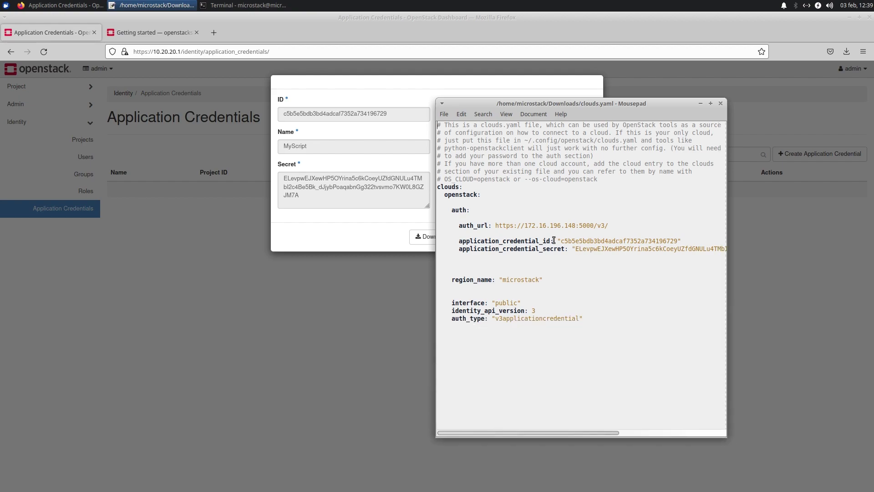
- Review the credential ID, secret, auth_url and region name microstack in clouds.yaml
{"action": "left_click_drag", "start_coordinate": [561, 241], "coordinate": [677, 241]}
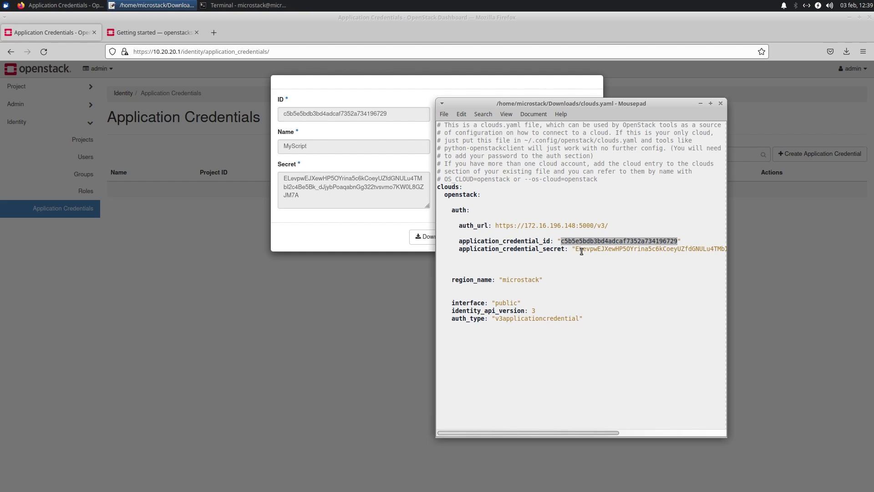
{"action": "left_click_drag", "start_coordinate": [575, 250], "coordinate": [601, 250]}
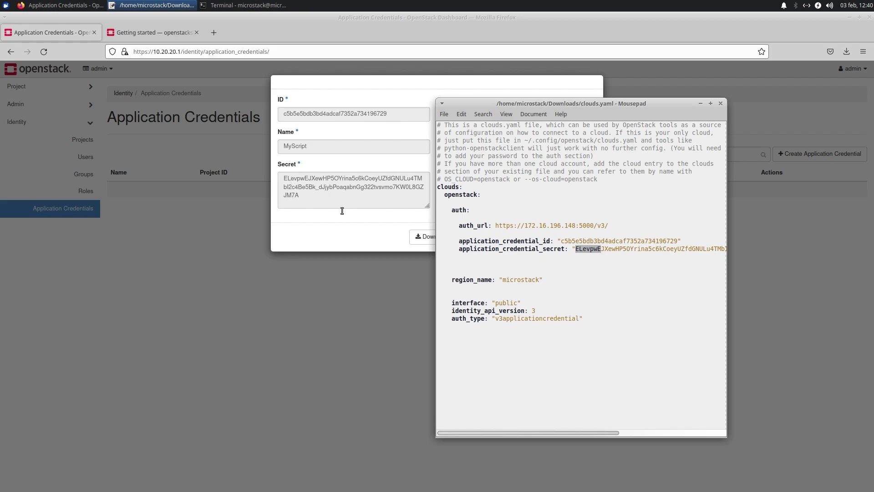
{"action": "left_click_drag", "start_coordinate": [495, 225], "coordinate": [608, 224]}
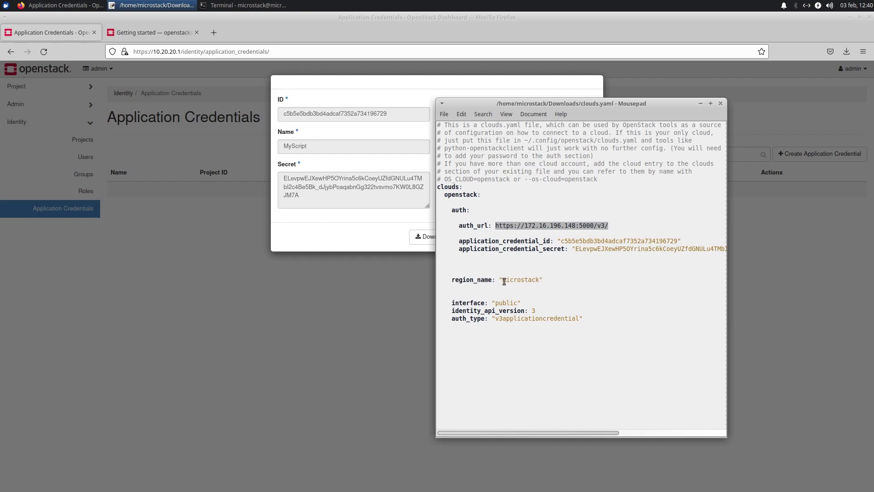
{"action": "left_click_drag", "start_coordinate": [503, 280], "coordinate": [538, 281]}
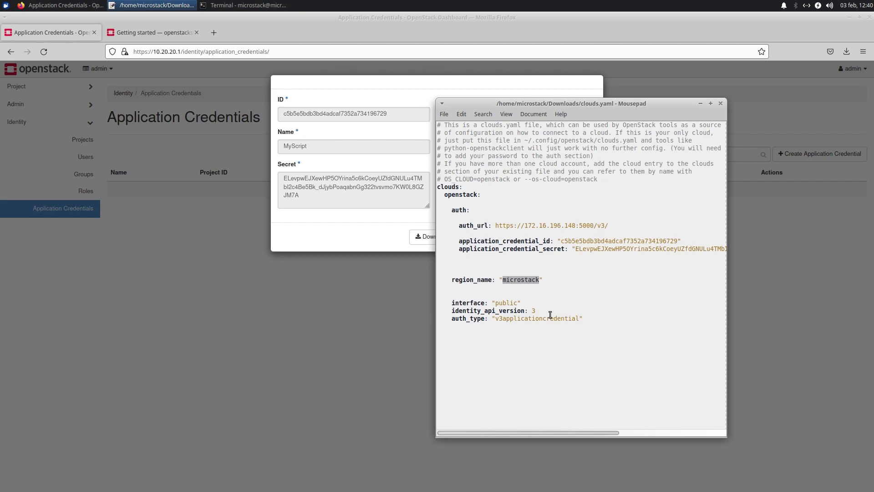
- Widen the Mousepad window to show full lines and inspect the auth URL's https scheme and IP
{"action": "left_click", "coordinate": [435, 373]}
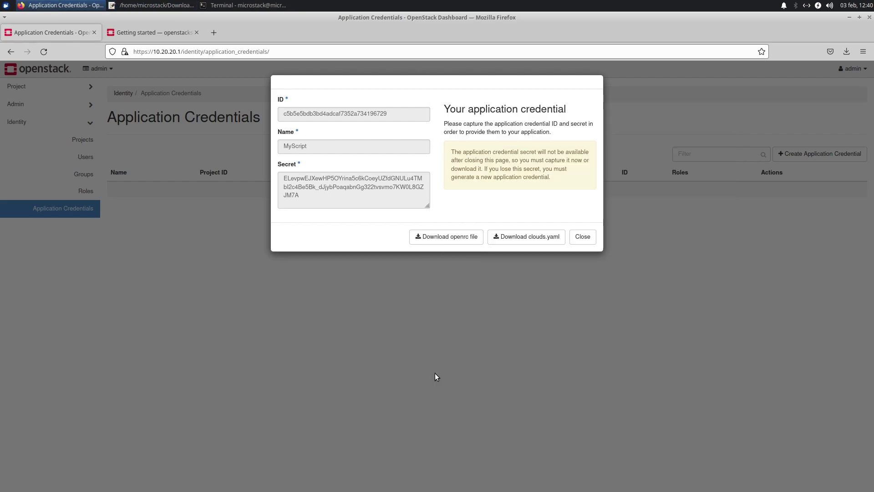
{"action": "left_click", "coordinate": [168, 10]}
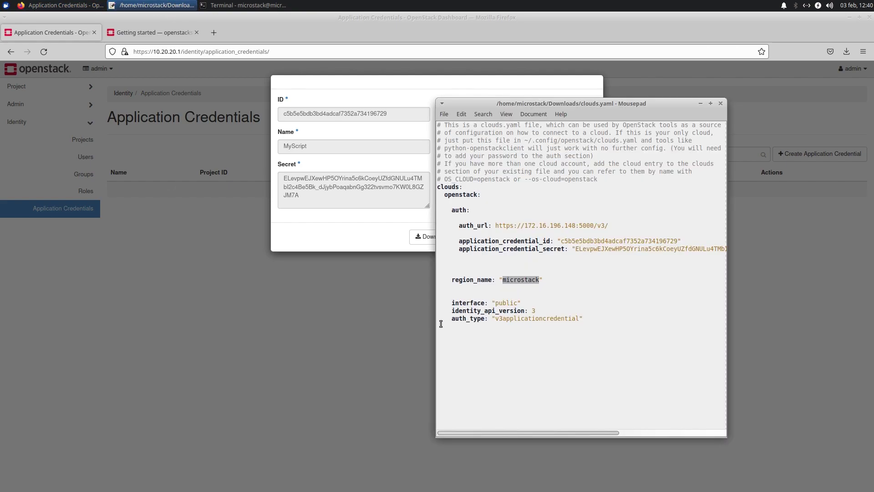
{"action": "left_click_drag", "start_coordinate": [435, 324], "coordinate": [260, 317]}
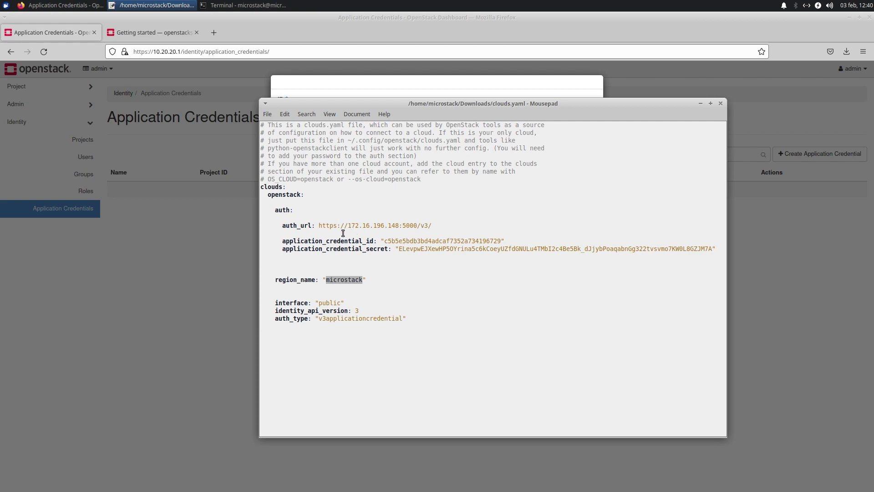
{"action": "left_click", "coordinate": [336, 226]}
{"action": "left_click_drag", "start_coordinate": [336, 226], "coordinate": [318, 227]}
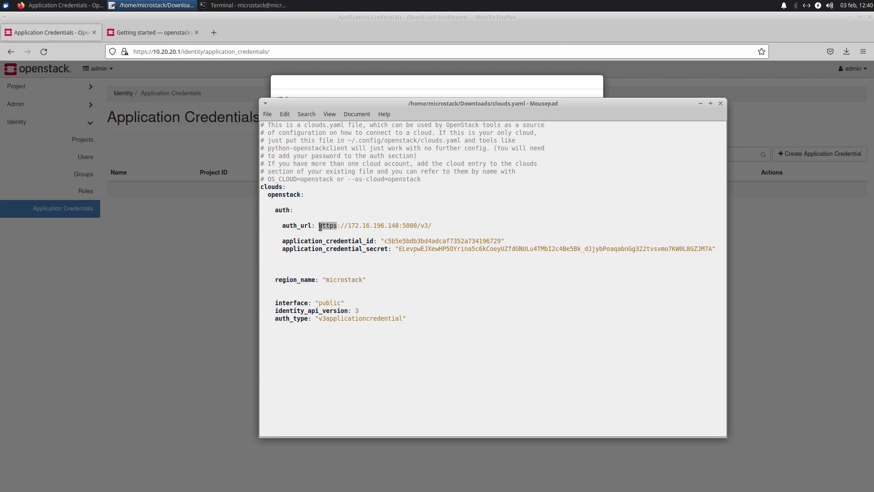
{"action": "left_click_drag", "start_coordinate": [399, 225], "coordinate": [319, 227]}
{"action": "left_click", "coordinate": [124, 52]}
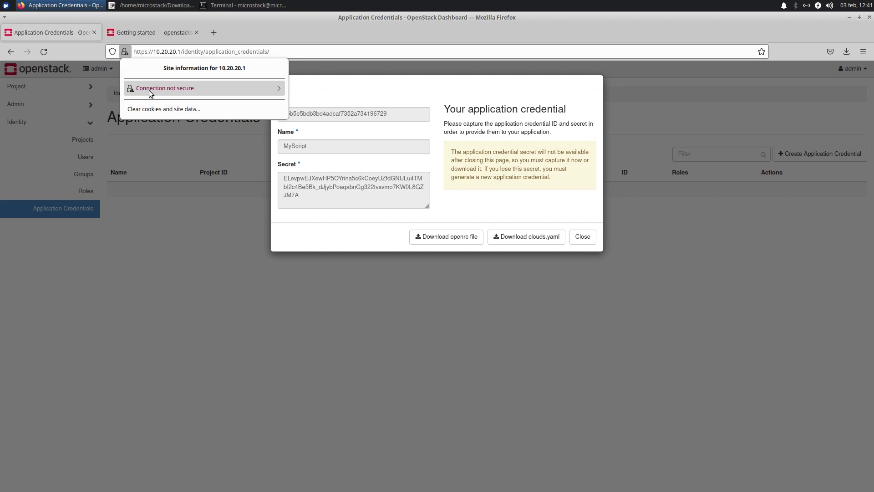
{"action": "left_click", "coordinate": [182, 91]}
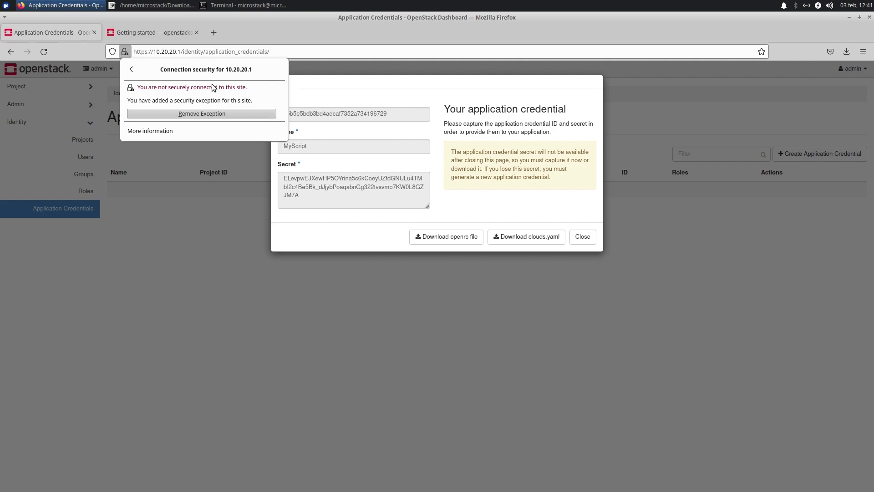
{"action": "left_click", "coordinate": [164, 6]}
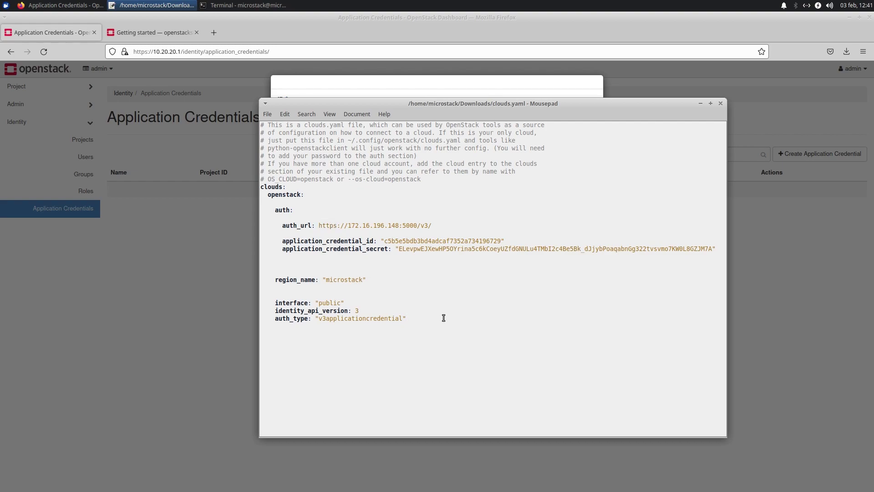
- Add 'verify: False' on a new line below auth_type and save clouds.yaml
{"action": "key", "text": "Return"}
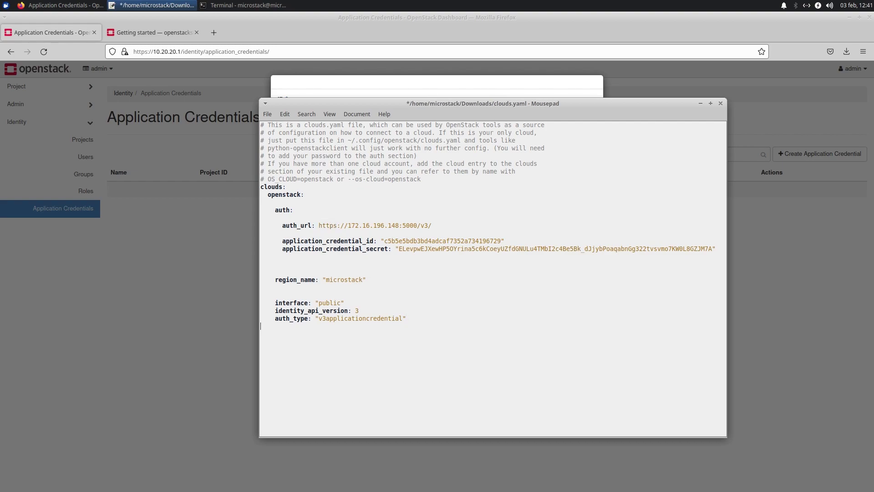
{"action": "type", "text": "verify: False"}
{"action": "double_click", "coordinate": [285, 327]}
{"action": "left_click", "coordinate": [369, 323]}
{"action": "key", "text": "Return"}
{"action": "key", "text": "ctrl+s"}
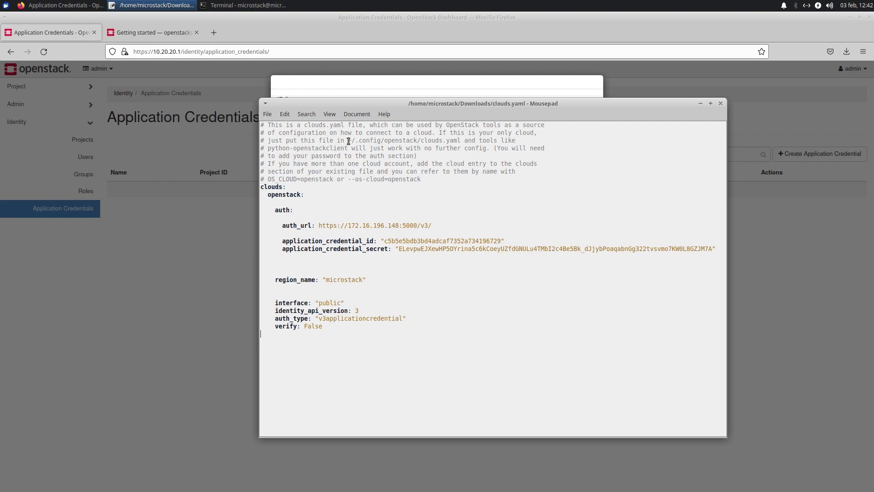
- Review the ~/.config/openstack/clouds.yaml path noted in the file's comment
{"action": "left_click_drag", "start_coordinate": [347, 142], "coordinate": [352, 141]}
{"action": "left_click", "coordinate": [351, 140]}
{"action": "left_click_drag", "start_coordinate": [355, 140], "coordinate": [382, 140]}
{"action": "left_click", "coordinate": [385, 140]}
{"action": "left_click_drag", "start_coordinate": [385, 140], "coordinate": [460, 141]}
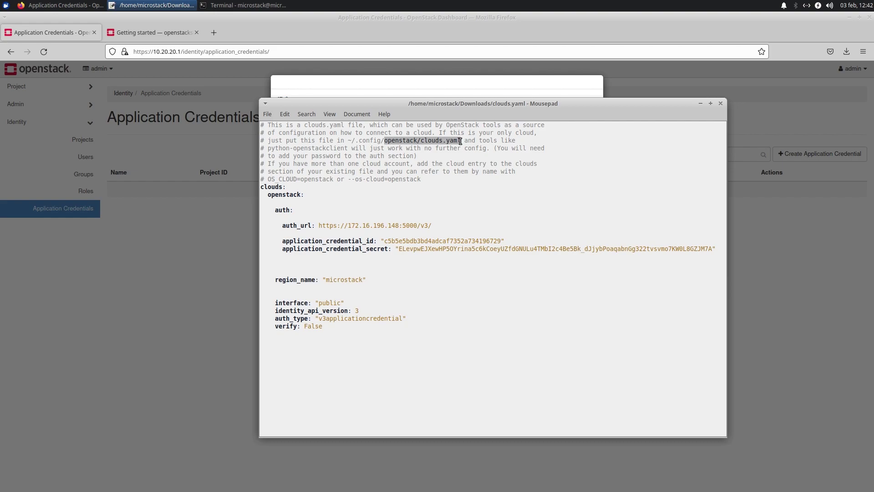
{"action": "left_click_drag", "start_coordinate": [460, 141], "coordinate": [348, 138]}
{"action": "double_click", "coordinate": [279, 196]}
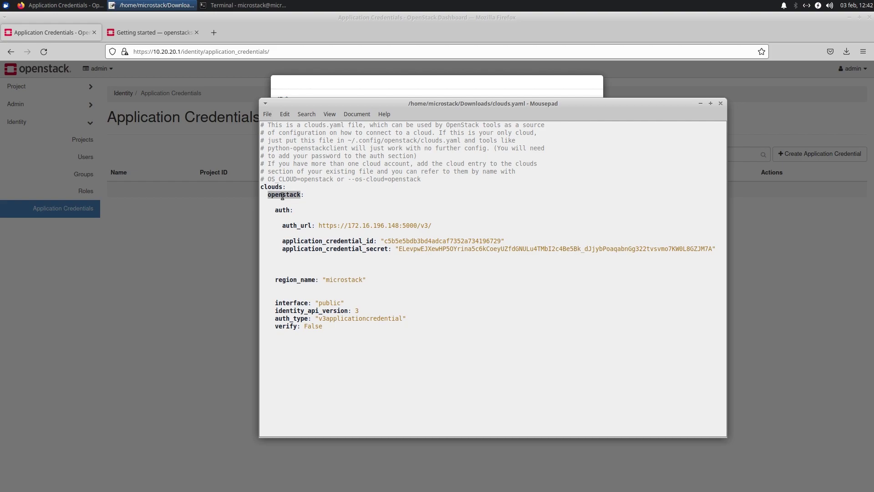
{"action": "type", "text": "mittmoln:"}
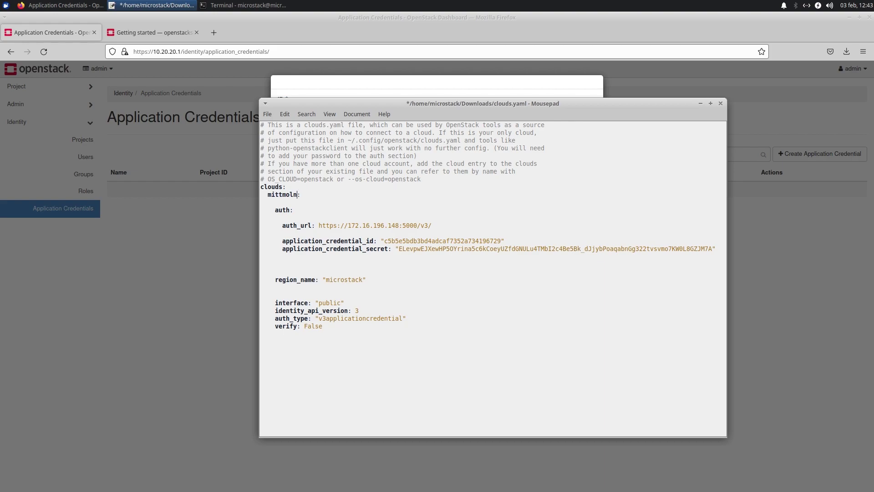
{"action": "double_click", "coordinate": [281, 194]}
{"action": "left_click_drag", "start_coordinate": [323, 326], "coordinate": [268, 195]}
{"action": "key", "text": "ctrl+c"}
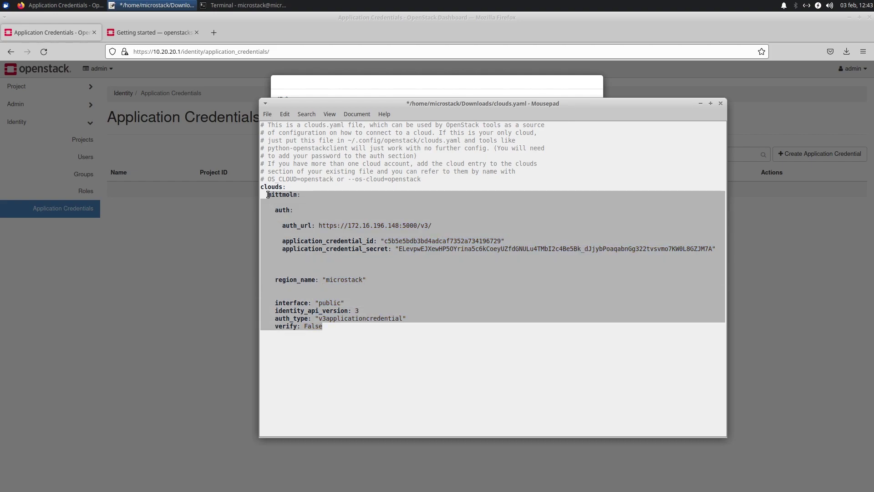
{"action": "left_click", "coordinate": [343, 326]}
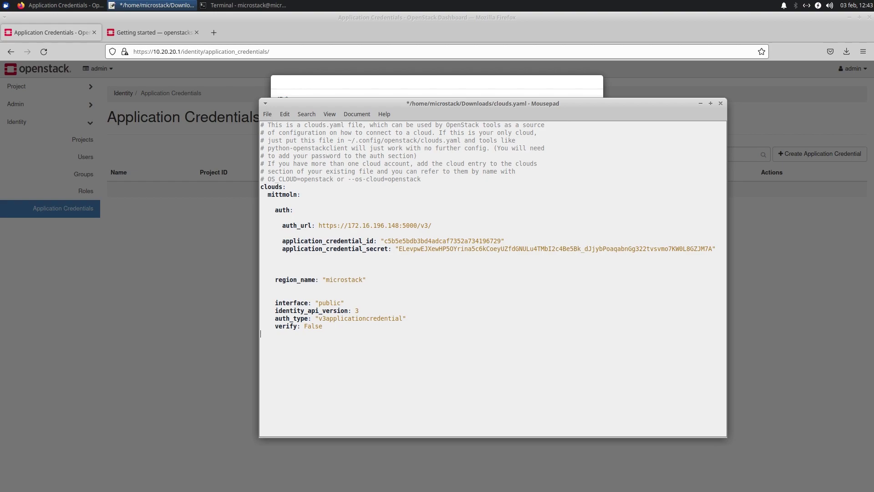
{"action": "key", "text": "ctrl+v"}
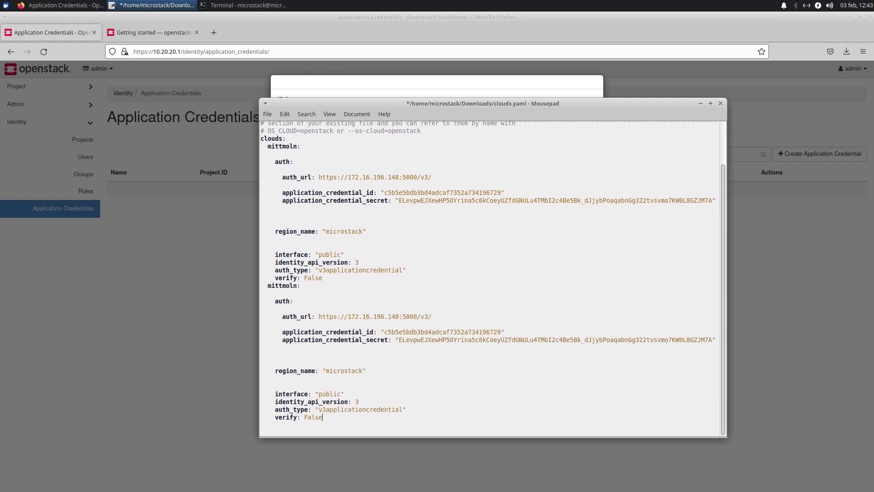
{"action": "double_click", "coordinate": [285, 285]}
{"action": "type", "text": "mittandramoln"}
{"action": "left_click", "coordinate": [332, 279]}
{"action": "key", "text": "Return"}
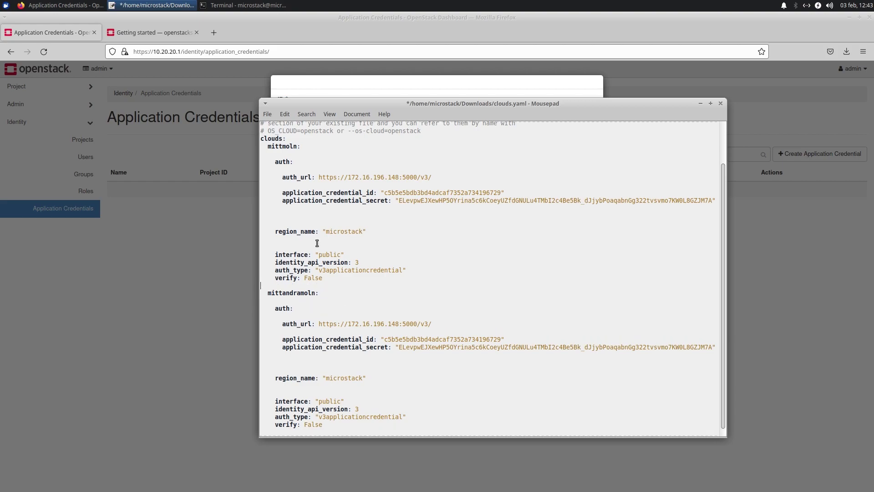
{"action": "double_click", "coordinate": [288, 292]}
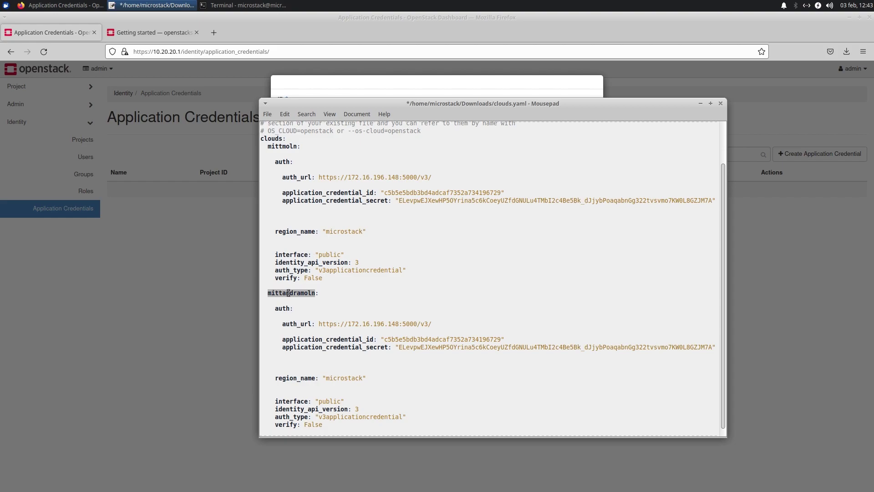
{"action": "double_click", "coordinate": [279, 147]}
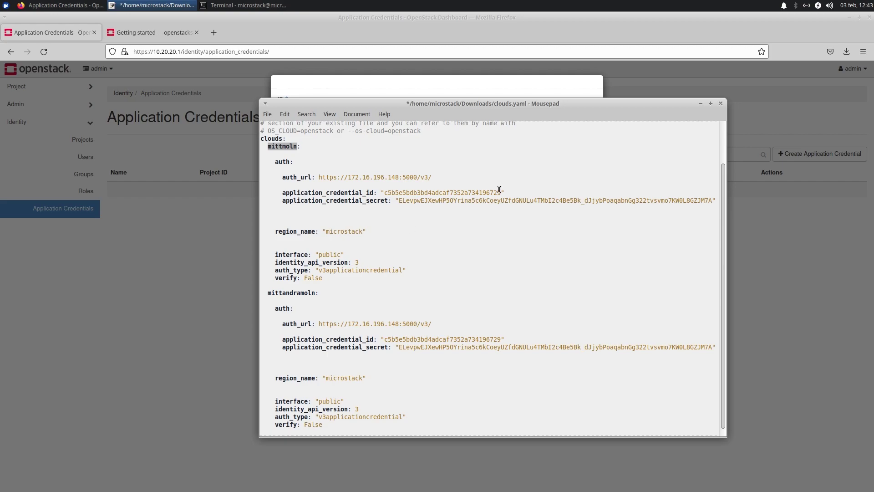
- Close Mousepad without saving and dismiss the MyScript credential details dialog
{"action": "left_click", "coordinate": [720, 104]}
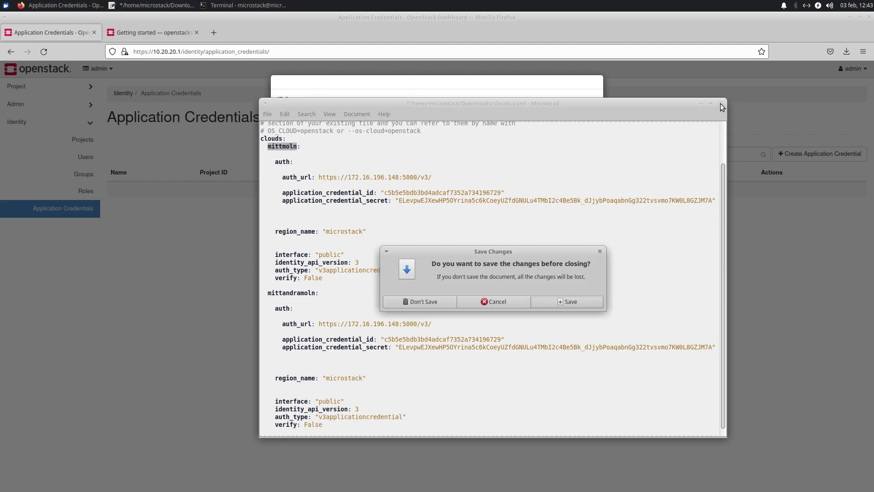
{"action": "left_click", "coordinate": [411, 302]}
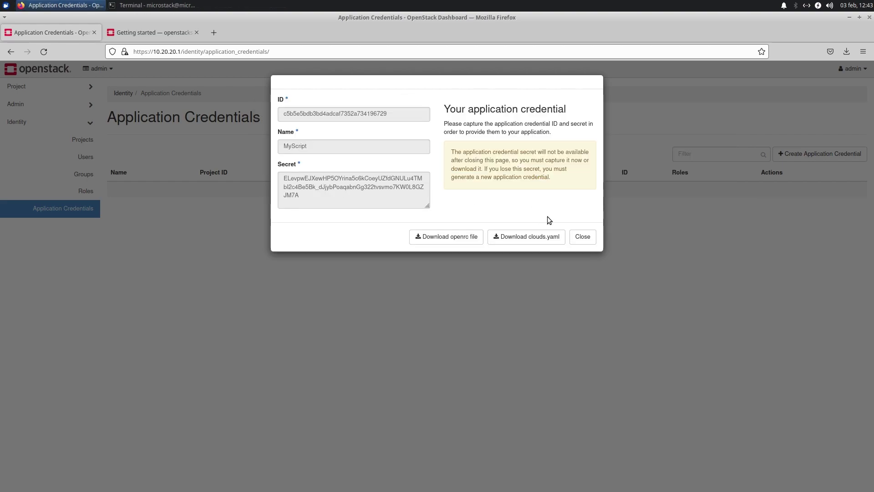
{"action": "left_click", "coordinate": [582, 238]}
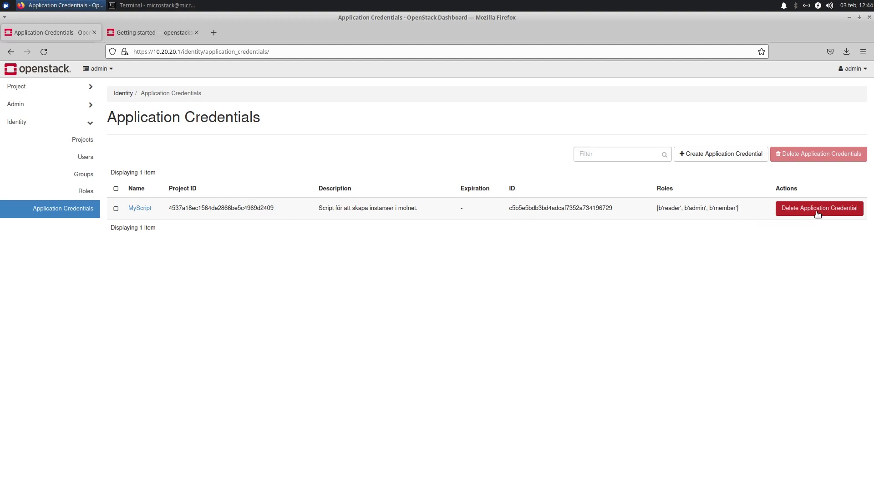
{"action": "left_click", "coordinate": [7, 10]}
- In a new terminal, go to Downloads, list it, and open clouds.yaml in less
{"action": "left_click", "coordinate": [90, 121]}
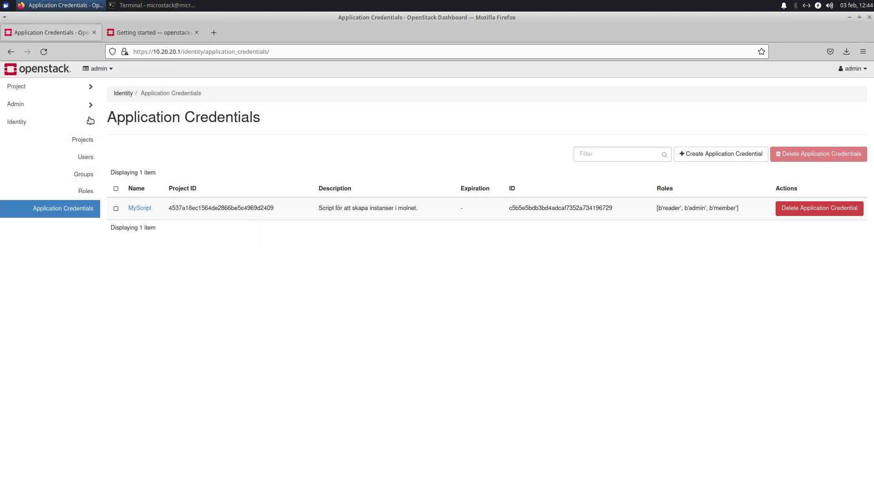
{"action": "type", "text": "cd "}
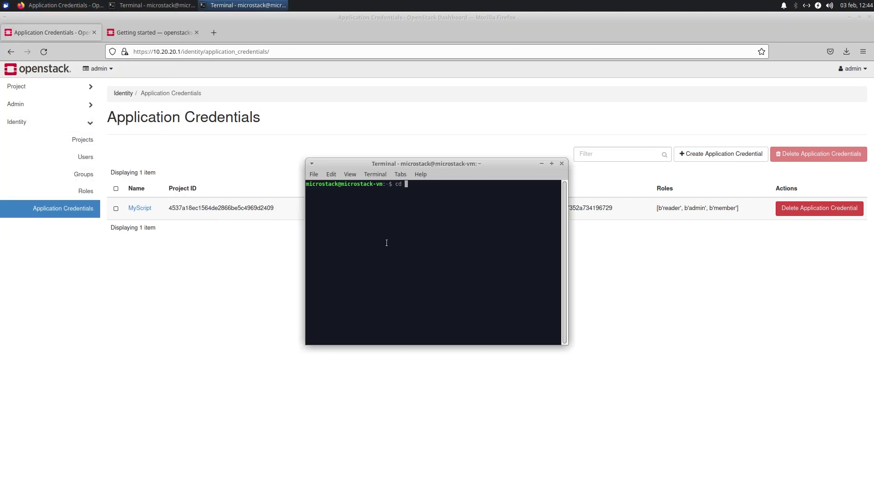
{"action": "type", "text": "Downloads/"}
{"action": "key", "text": "Return"}
{"action": "type", "text": "ls"}
{"action": "key", "text": "Return"}
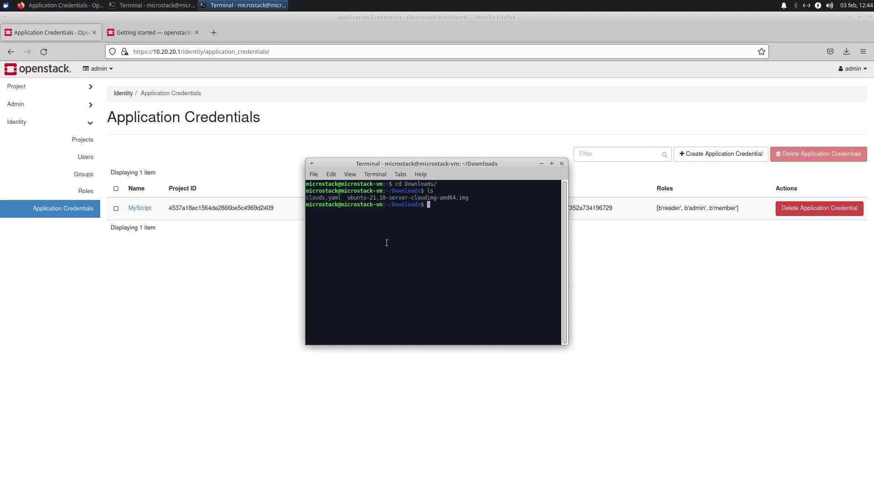
{"action": "type", "text": "less c"}
{"action": "key", "text": "Tab"}
{"action": "key", "text": "Return"}
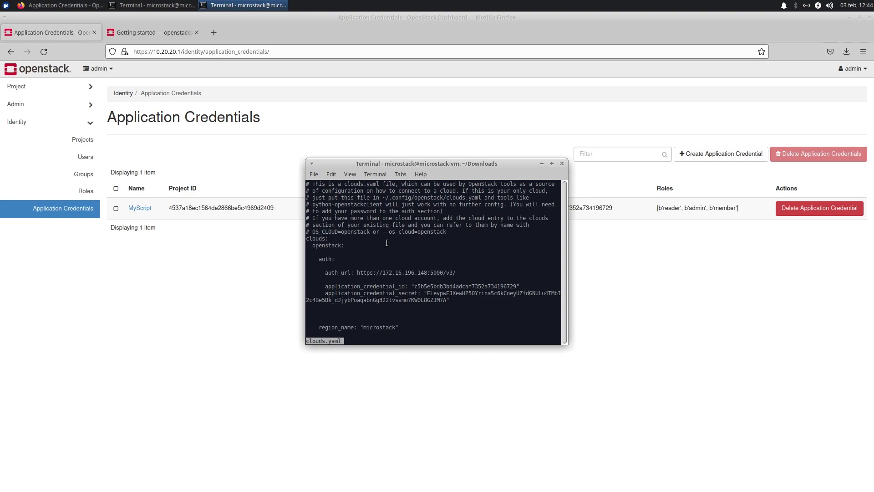
- Enlarge the terminal and highlight the 'verify: False' line and ~/.config/openstack/clouds.yaml path
{"action": "left_click_drag", "start_coordinate": [415, 156], "coordinate": [414, 67]}
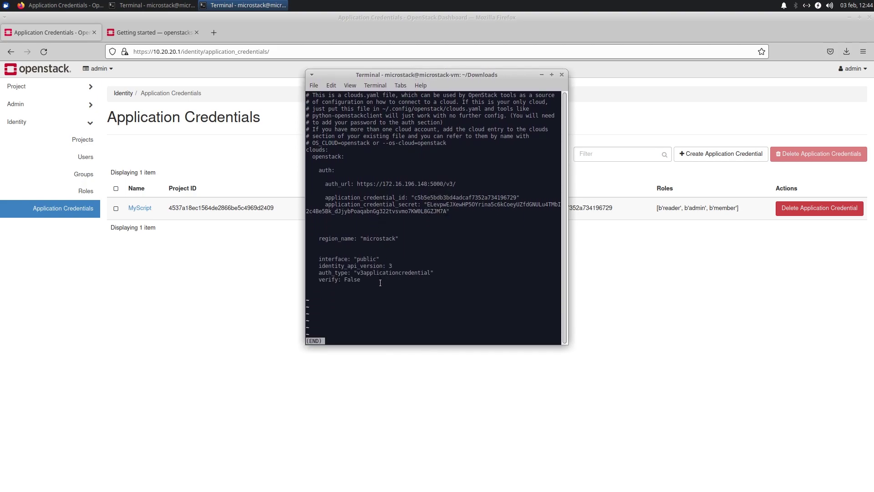
{"action": "left_click_drag", "start_coordinate": [319, 280], "coordinate": [360, 280]}
{"action": "left_click", "coordinate": [383, 109]}
{"action": "double_click", "coordinate": [417, 109]}
{"action": "left_click", "coordinate": [421, 110]}
- Quit less and list ~/.config/openstack to confirm the folder doesn't exist
{"action": "type", "text": "q"}
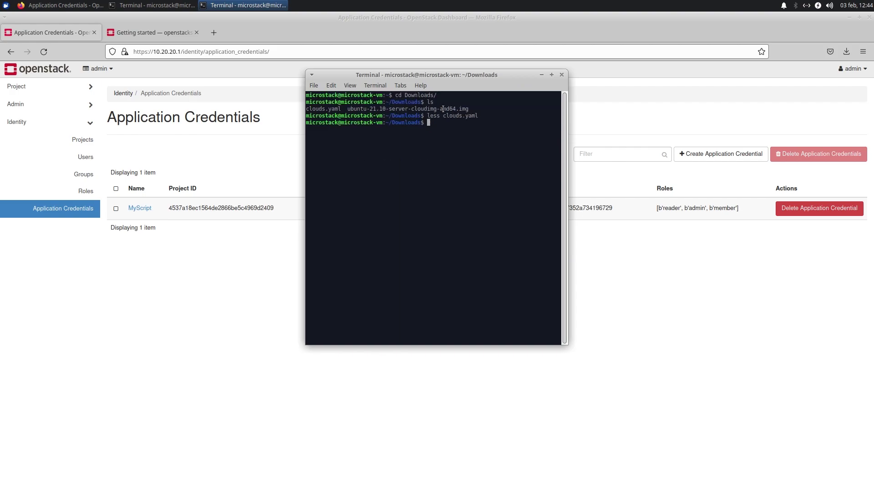
{"action": "type", "text": "ls ~/"}
{"action": "type", "text": ".con"}
{"action": "key", "text": "Tab"}
{"action": "type", "text": "openstack"}
{"action": "key", "text": "Return"}
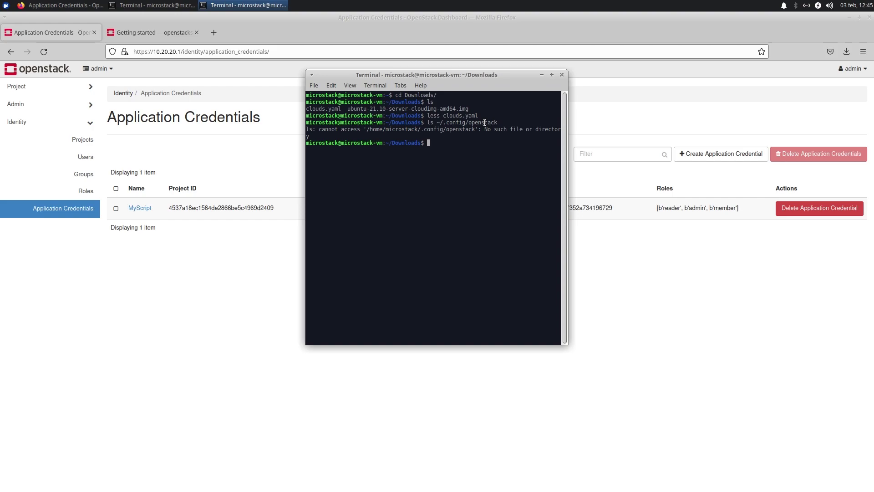
- Create the ~/.config/openstack folder with mkdir and list its empty contents
{"action": "key", "text": "Up"}
{"action": "key", "text": "Home"}
{"action": "key", "text": "Delete"}
{"action": "key", "text": "Delete"}
{"action": "type", "text": "mkdir"}
{"action": "key", "text": "Return"}
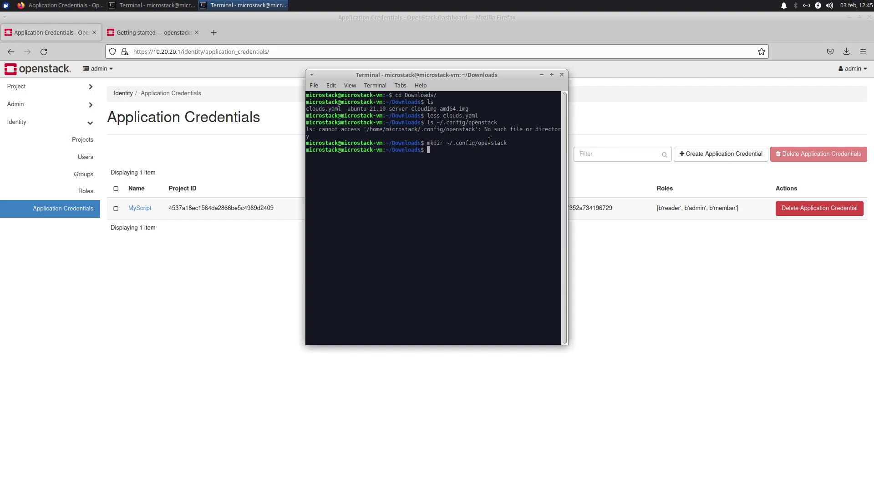
{"action": "key", "text": "Up"}
{"action": "key", "text": "Up"}
{"action": "key", "text": "Return"}
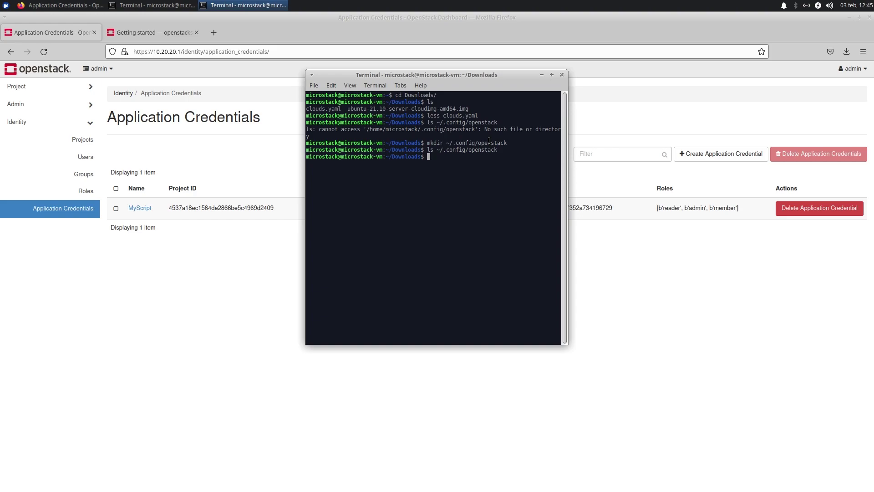
- Move clouds.yaml from Downloads into ~/.config/openstack/ and list the folder to confirm it
{"action": "type", "text": "ls"}
{"action": "key", "text": "Return"}
{"action": "type", "text": "mv clouds.yaml "}
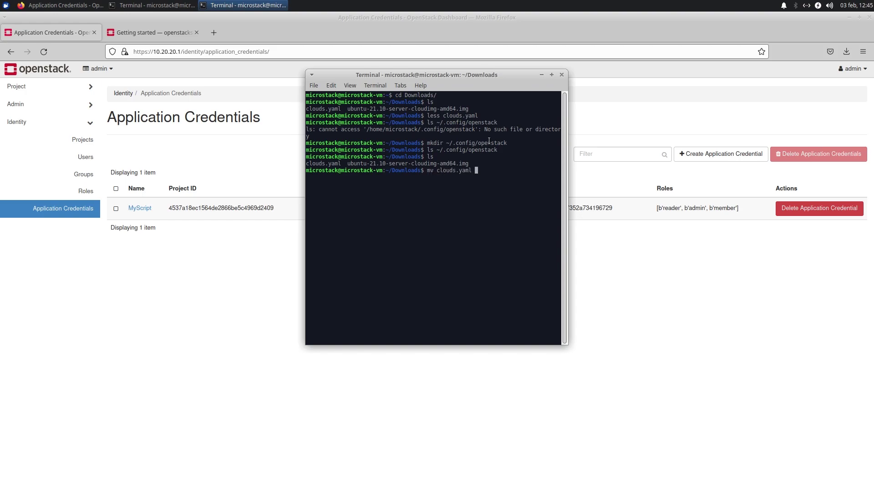
{"action": "type", "text": "~/.config/openstack/"}
{"action": "key", "text": "Return"}
{"action": "key", "text": "Up"}
{"action": "key", "text": "Up"}
{"action": "key", "text": "Up"}
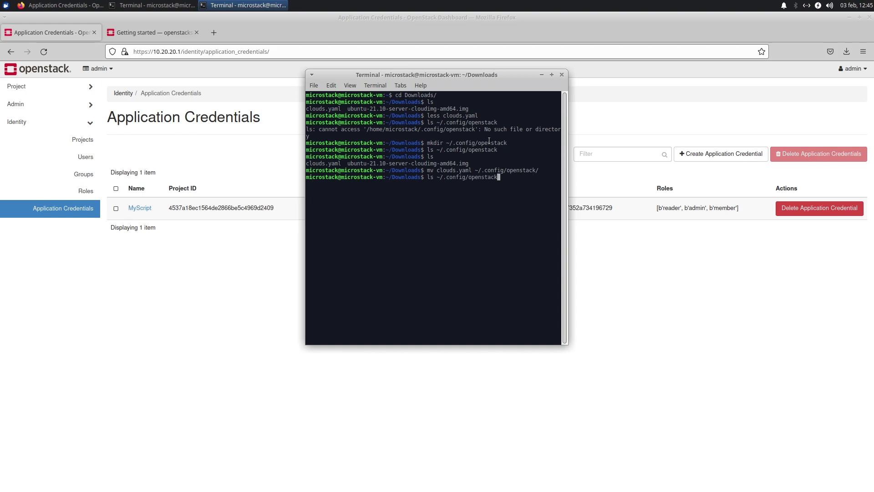
{"action": "key", "text": "Return"}
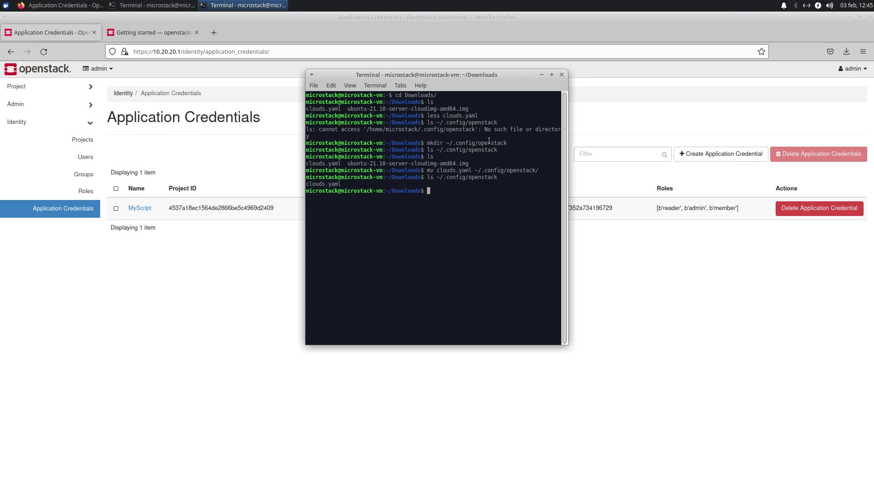
- View ~/.config/openstack/clouds.yaml in less, then quit and exit the terminal
{"action": "key", "text": "Up"}
{"action": "key", "text": "Home"}
{"action": "key", "text": "Right"}
{"action": "type", "text": "es"}
{"action": "key", "text": "End"}
{"action": "type", "text": "/"}
{"action": "key", "text": "Tab"}
{"action": "key", "text": "Return"}
{"action": "scroll", "coordinate": [521, 226], "scroll_direction": "down", "scroll_amount": 2}
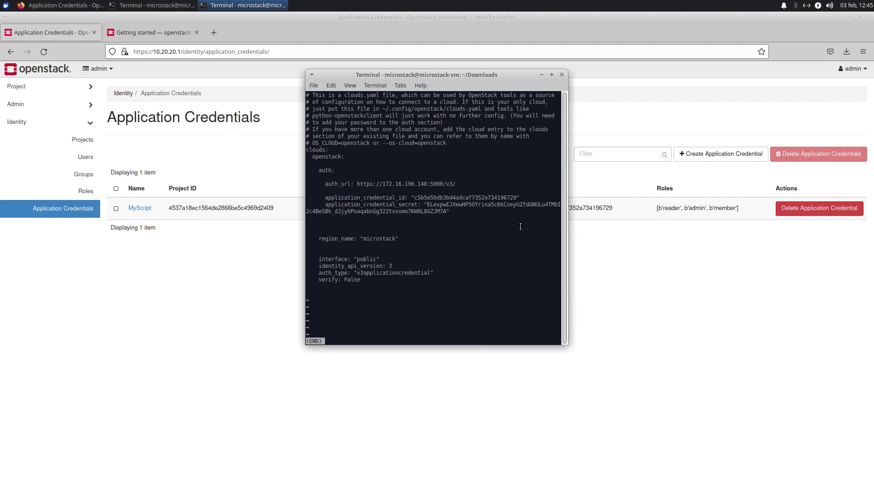
{"action": "type", "text": "q"}
{"action": "type", "text": "exit"}
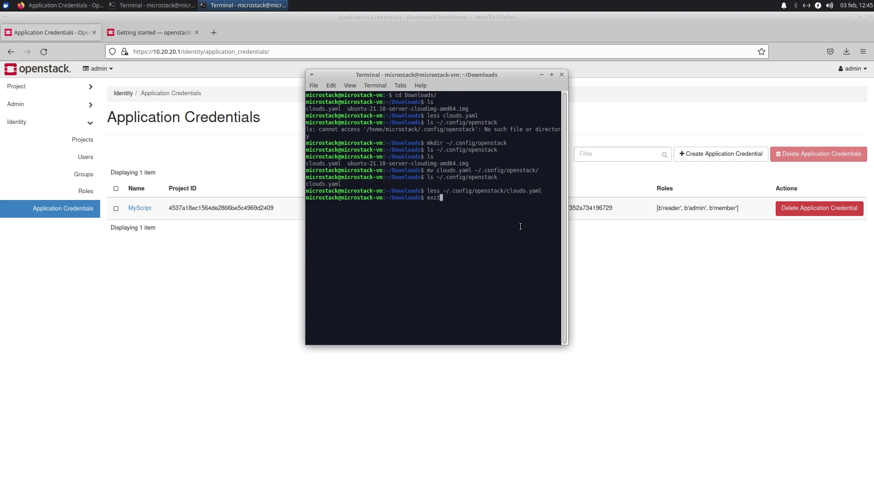
{"action": "key", "text": "Return"}
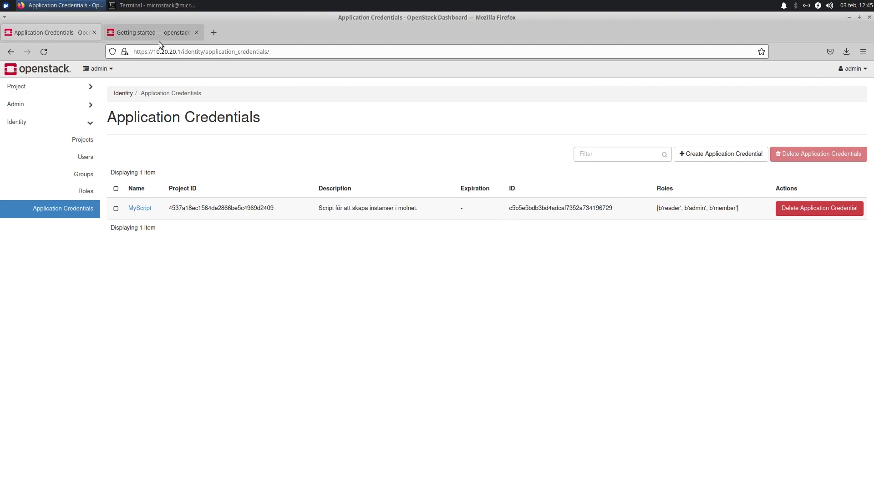
- In the openstacksdk Getting started docs, review the import openstack and enable_logging lines
{"action": "left_click", "coordinate": [151, 33]}
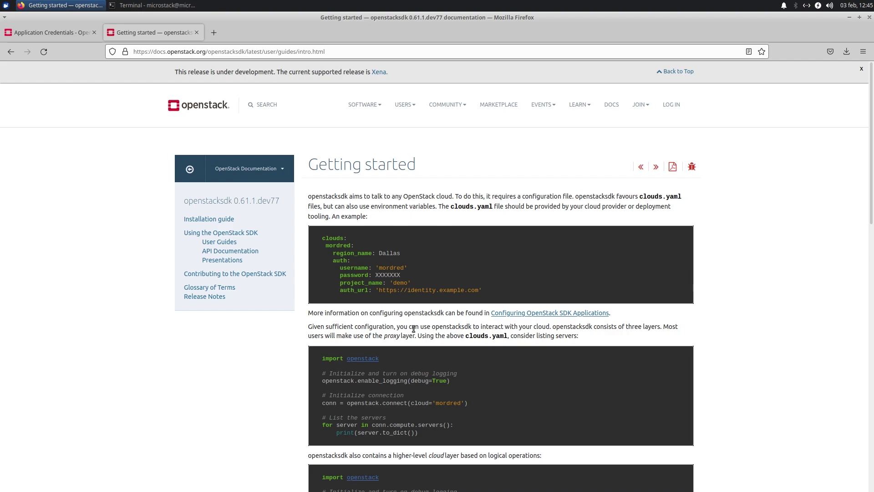
{"action": "scroll", "coordinate": [422, 370], "scroll_direction": "down", "scroll_amount": 3}
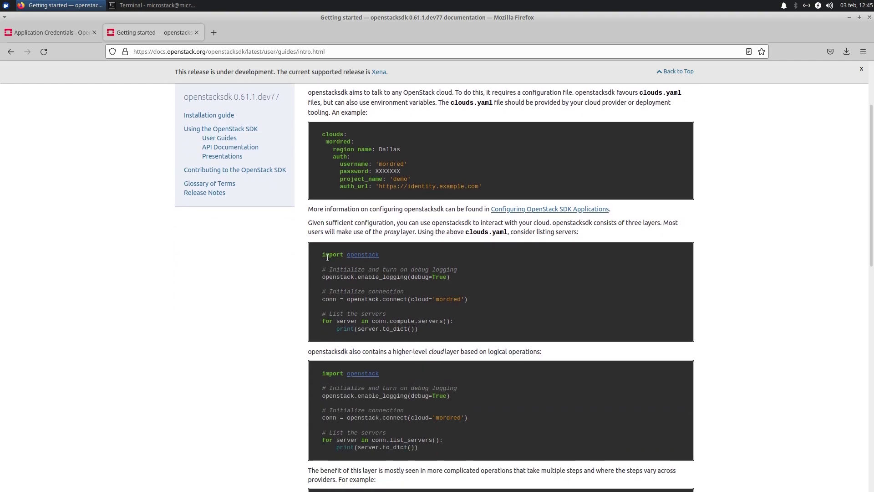
{"action": "left_click_drag", "start_coordinate": [322, 255], "coordinate": [375, 255]}
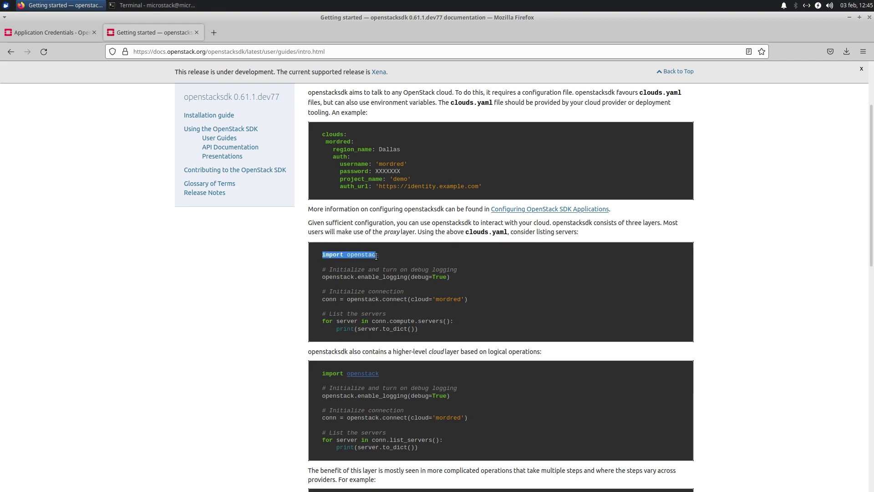
{"action": "left_click", "coordinate": [377, 256]}
{"action": "left_click_drag", "start_coordinate": [348, 256], "coordinate": [377, 255]}
{"action": "left_click", "coordinate": [330, 277]}
{"action": "left_click_drag", "start_coordinate": [322, 277], "coordinate": [402, 274]}
{"action": "left_click", "coordinate": [402, 275]}
- Compare the openstack.connect(cloud='mordred') call with the mordred entry in the YAML example
{"action": "left_click_drag", "start_coordinate": [349, 300], "coordinate": [420, 299]}
{"action": "double_click", "coordinate": [420, 300]}
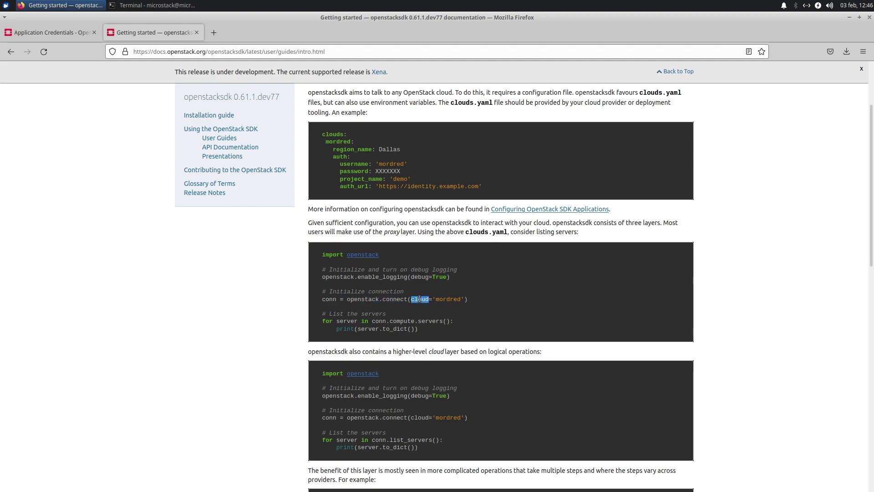
{"action": "double_click", "coordinate": [442, 299]}
{"action": "double_click", "coordinate": [333, 142]}
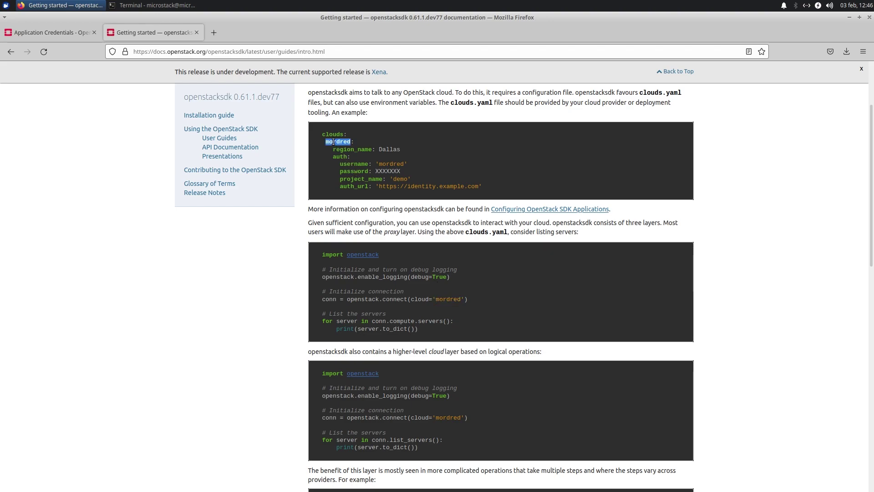
{"action": "double_click", "coordinate": [447, 299]}
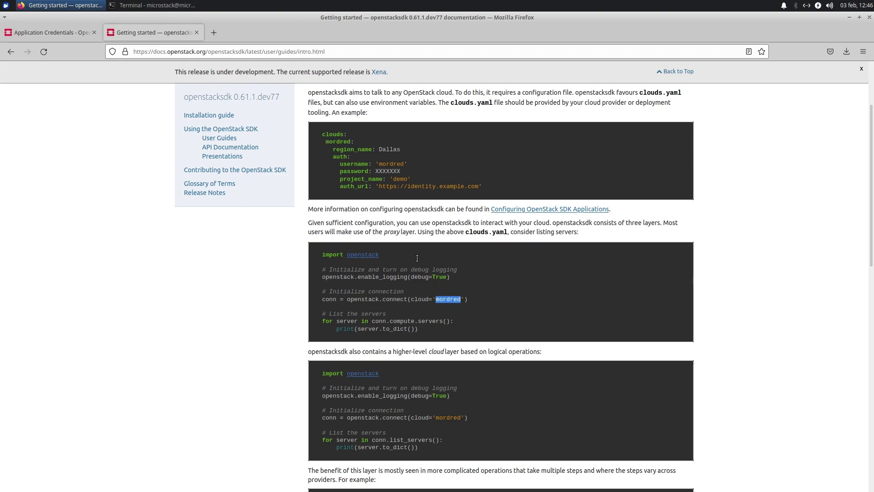
{"action": "double_click", "coordinate": [338, 142]}
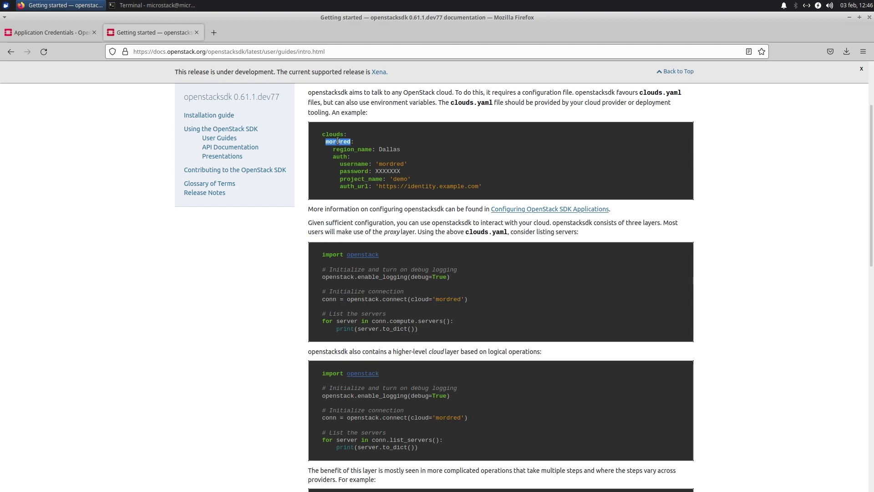
{"action": "double_click", "coordinate": [454, 299]}
{"action": "double_click", "coordinate": [337, 142]}
{"action": "left_click_drag", "start_coordinate": [468, 299], "coordinate": [347, 301]}
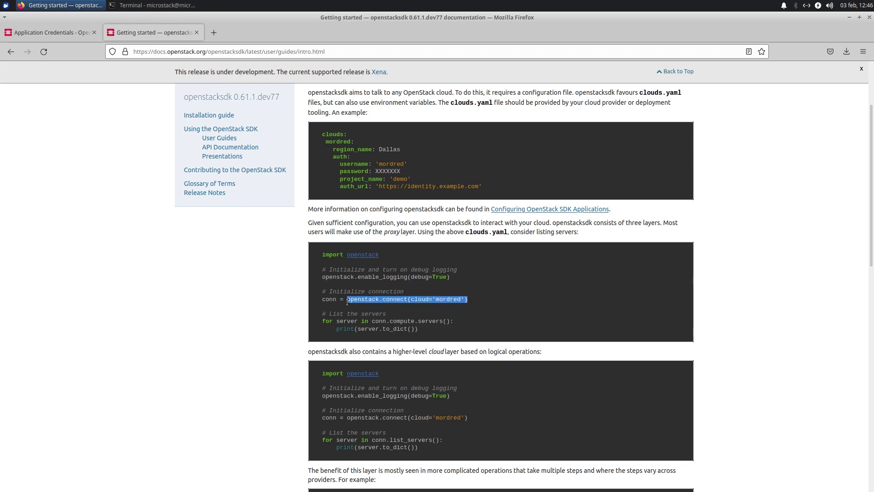
{"action": "double_click", "coordinate": [330, 300]}
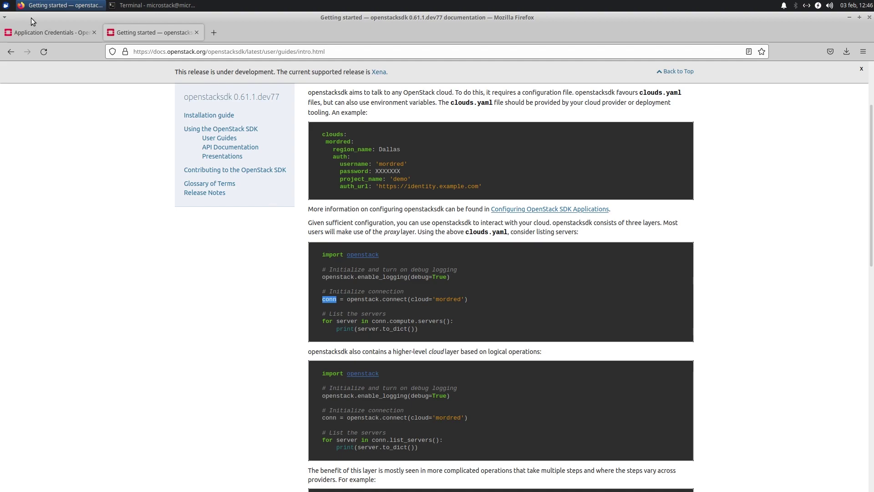
- Check the Service Proxies section on Using the OpenStack SDK, then return to Getting started
{"action": "left_click", "coordinate": [11, 51]}
{"action": "scroll", "coordinate": [337, 352], "scroll_direction": "down", "scroll_amount": 5}
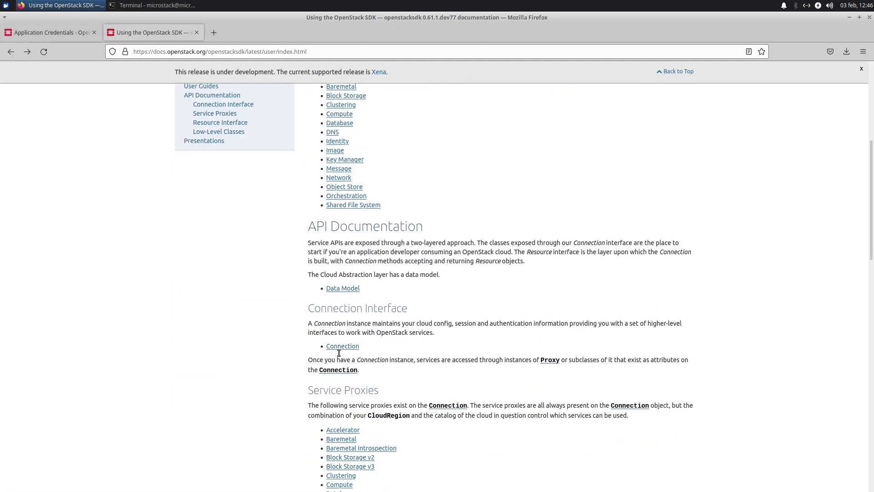
{"action": "left_click_drag", "start_coordinate": [313, 387], "coordinate": [396, 388]}
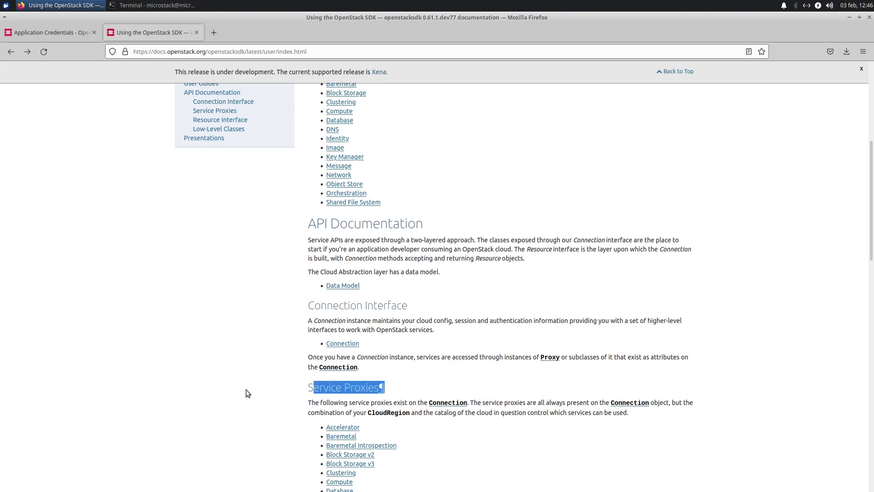
{"action": "scroll", "coordinate": [352, 385], "scroll_direction": "down", "scroll_amount": 3}
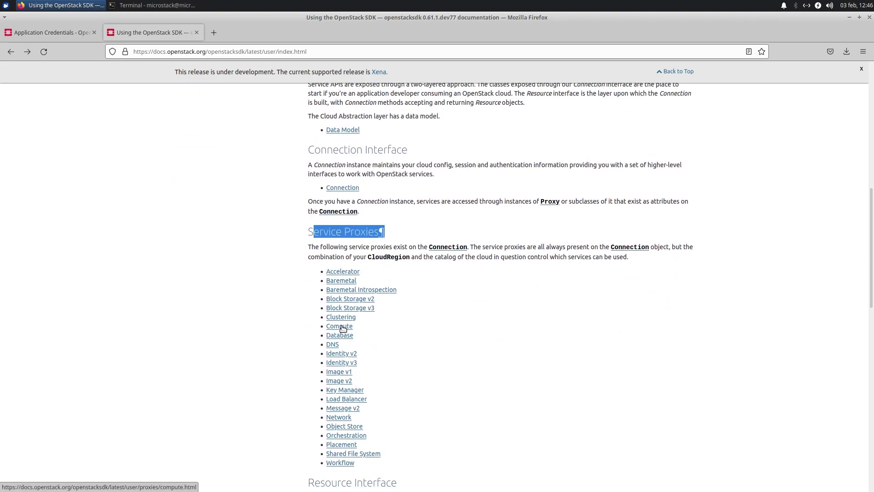
{"action": "left_click", "coordinate": [27, 52]}
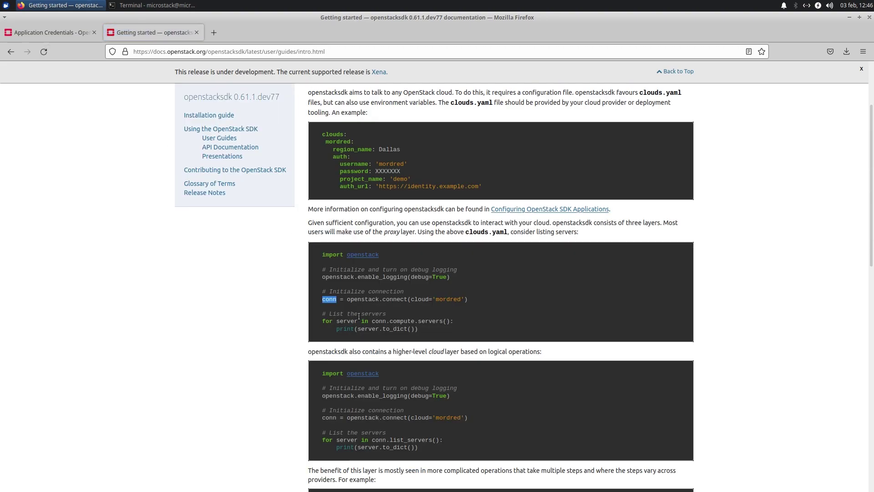